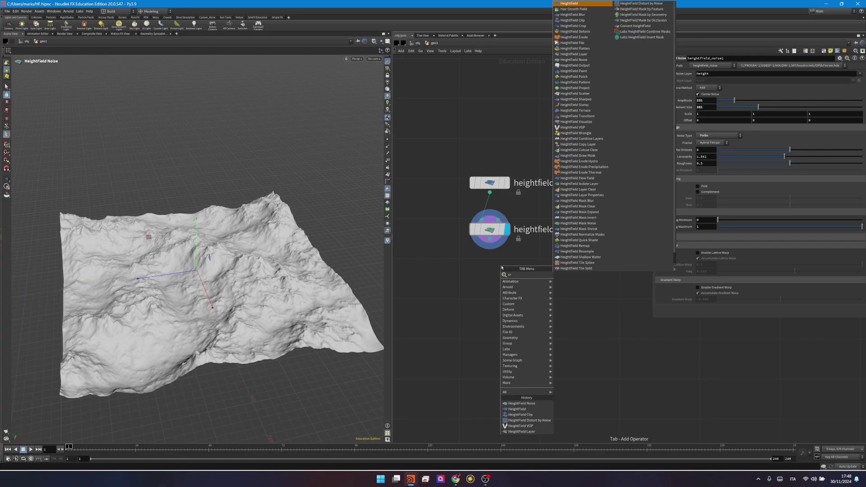
Add a HeightField Distort by Noise node after the heightfield noise node and adjust its roughness.
{"action": "key", "text": "Return"}
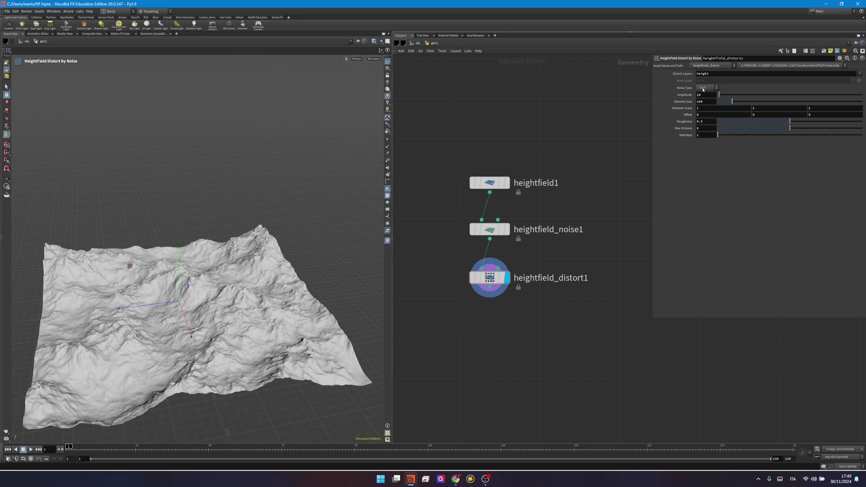
{"action": "left_click_drag", "start_coordinate": [790, 122], "coordinate": [795, 123]}
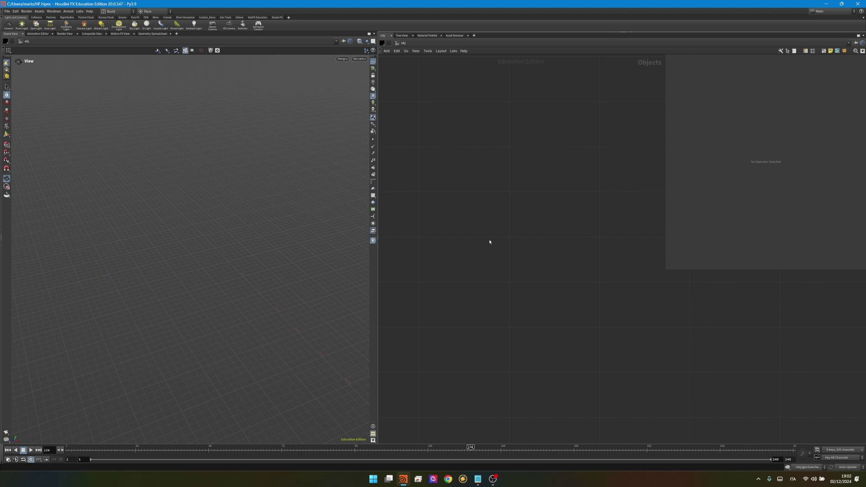
Create a Geometry object in the empty scene and go inside its network.
{"action": "key", "text": "Tab"}
{"action": "type", "text": "geo"}
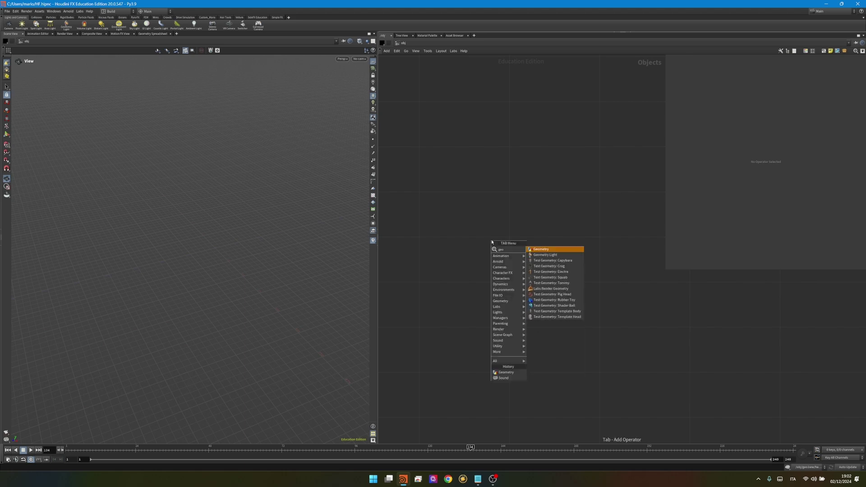
{"action": "key", "text": "Return"}
{"action": "double_click", "coordinate": [491, 239]}
Add a HeightField node to the geometry network.
{"action": "key", "text": "Tab"}
{"action": "type", "text": "hf"}
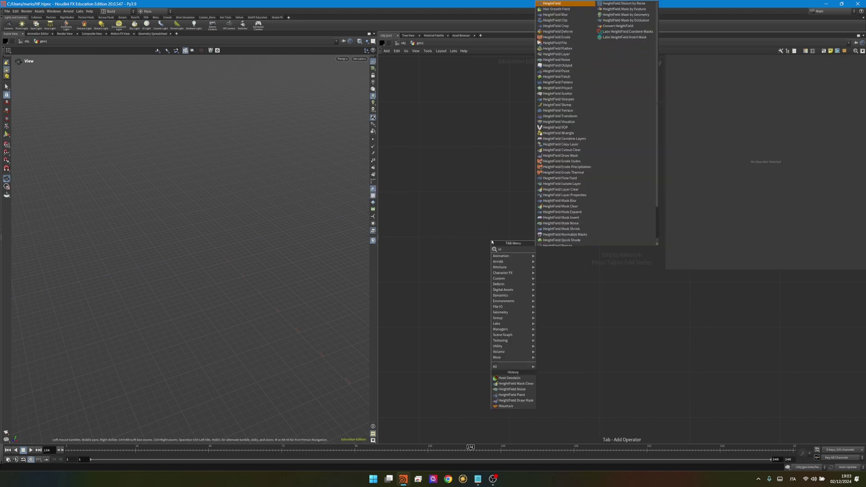
{"action": "key", "text": "Return"}
{"action": "left_click", "coordinate": [492, 242]}
Add a HeightField Noise node below the heightfield, wire the terrain into it and display its result.
{"action": "key", "text": "Tab"}
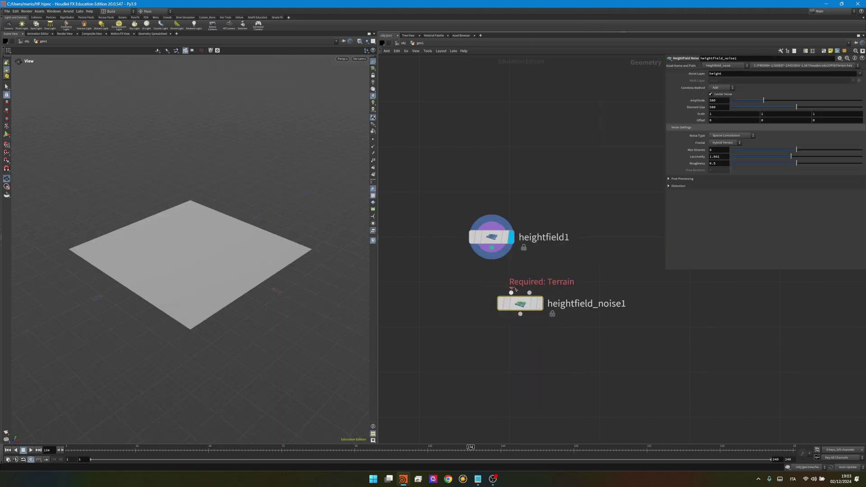
{"action": "left_click_drag", "start_coordinate": [492, 248], "coordinate": [500, 315]}
{"action": "left_click", "coordinate": [510, 315]}
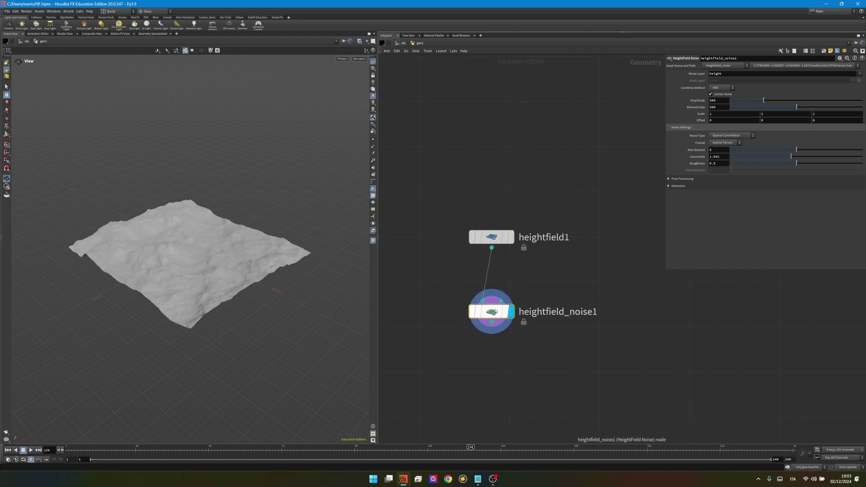
Set the noise to Manhattan Cellular F2-F1 with Center Noise off, amplitude about 230 and element size about 318.
{"action": "left_click", "coordinate": [743, 136]}
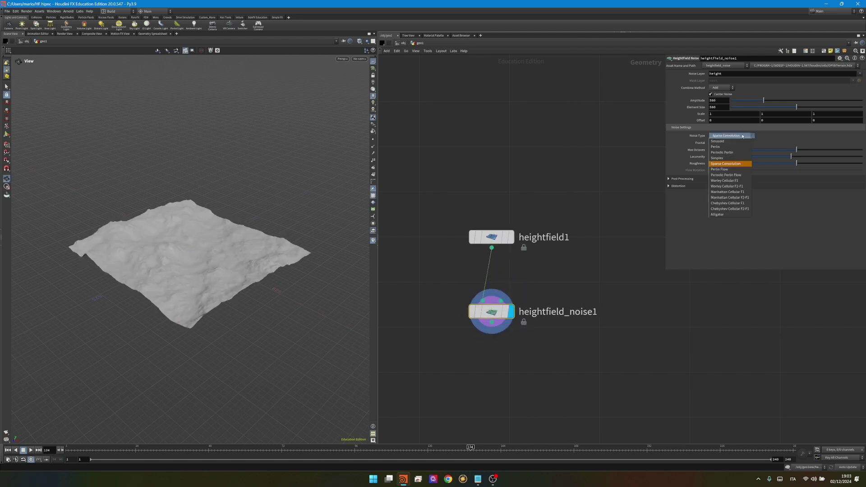
{"action": "left_click", "coordinate": [740, 199]}
{"action": "left_click", "coordinate": [718, 95]}
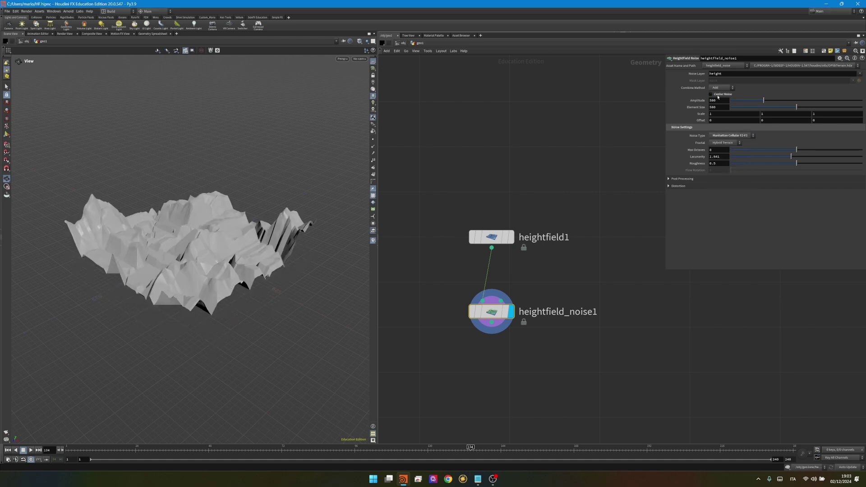
{"action": "mouse_move", "coordinate": [762, 101]}
{"action": "left_mouse_down"}
{"action": "mouse_move", "coordinate": [746, 100]}
{"action": "mouse_move", "coordinate": [781, 108]}
{"action": "mouse_move", "coordinate": [765, 110]}
{"action": "mouse_move", "coordinate": [772, 109]}
{"action": "left_mouse_up"}
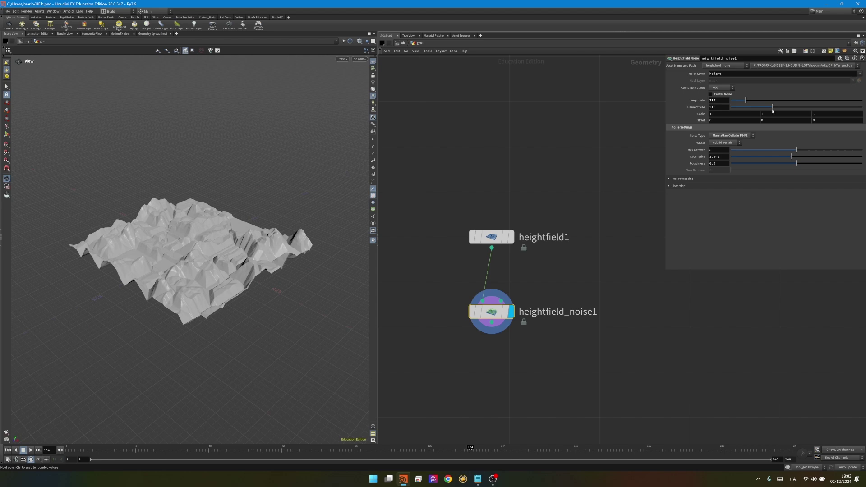
Add a HeightField Draw Mask node, feed it from the heightfield and wire it into the noise node's mask input.
{"action": "middle_click_drag", "start_coordinate": [491, 347], "coordinate": [487, 325]}
{"action": "left_click_drag", "start_coordinate": [163, 234], "coordinate": [170, 260]}
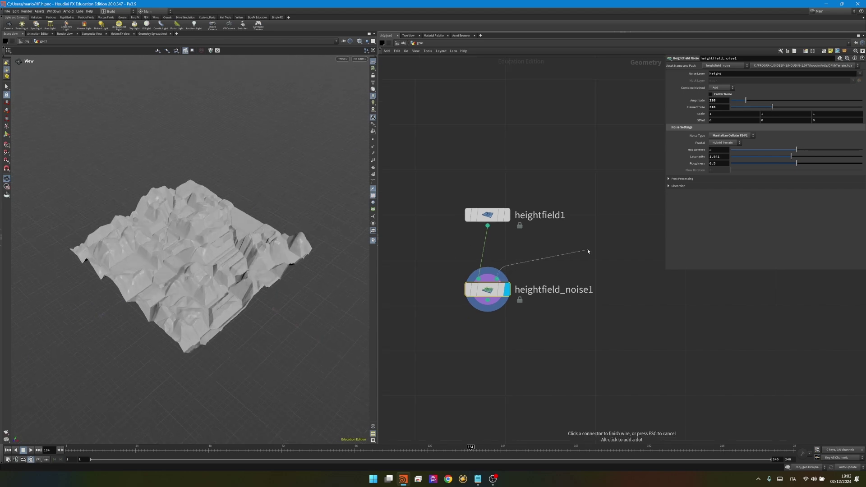
{"action": "middle_click_drag", "start_coordinate": [612, 242], "coordinate": [568, 239]}
{"action": "key", "text": "Tab"}
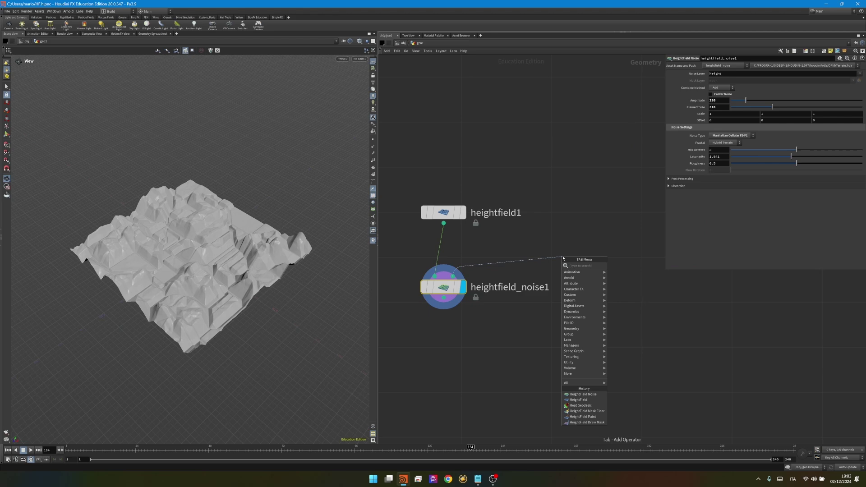
{"action": "type", "text": "hfdr"}
{"action": "key", "text": "Return"}
{"action": "left_click", "coordinate": [563, 256]}
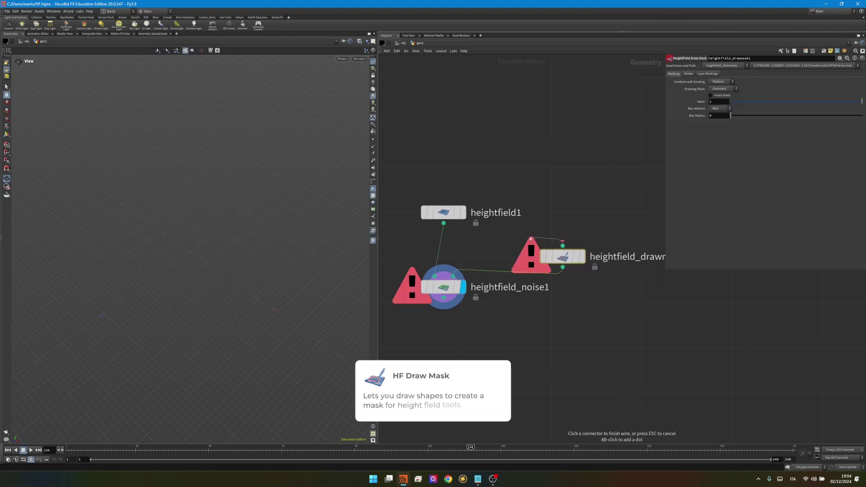
{"action": "left_click_drag", "start_coordinate": [562, 246], "coordinate": [444, 224]}
Draw one mask outline around a corner of the terrain and a second curved mask shape near its middle.
{"action": "left_click_drag", "start_coordinate": [219, 256], "coordinate": [227, 253]}
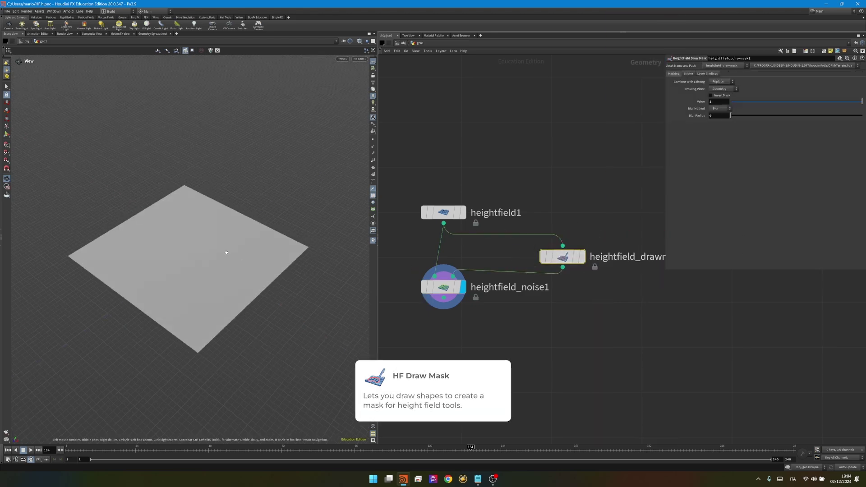
{"action": "key", "text": "Return"}
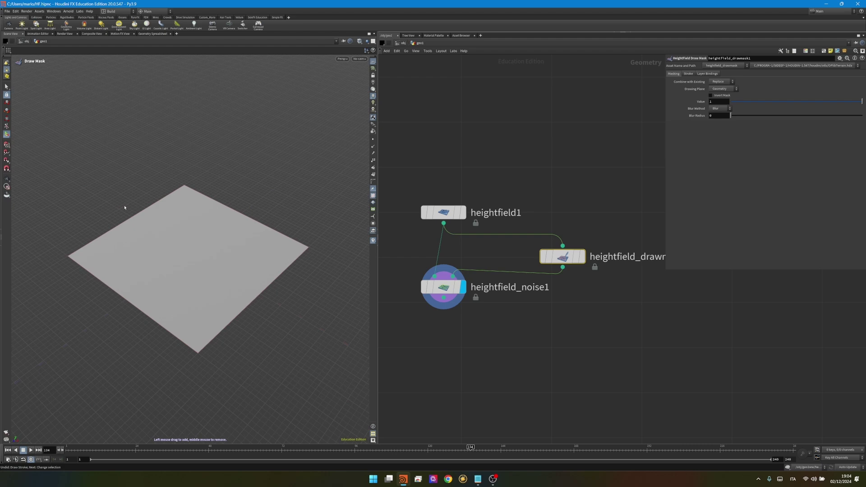
{"action": "left_click_drag", "start_coordinate": [109, 311], "coordinate": [98, 211]}
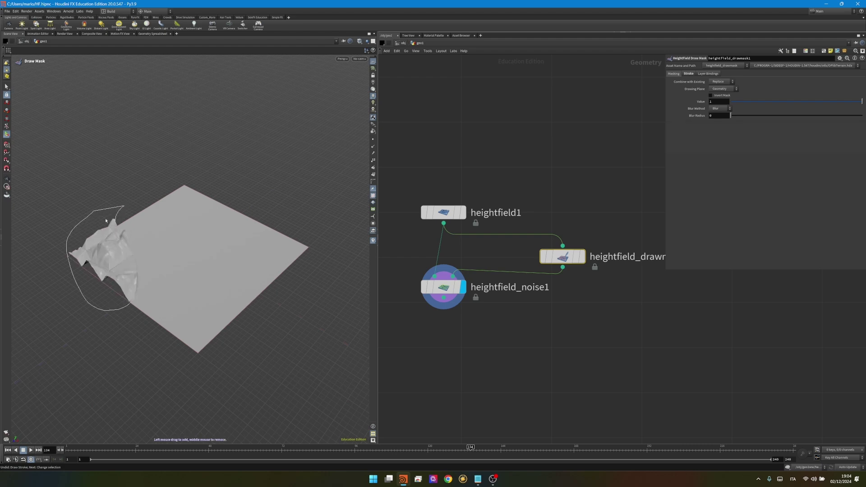
{"action": "left_click_drag", "start_coordinate": [183, 235], "coordinate": [174, 262], "text": "alt"}
{"action": "left_click_drag", "start_coordinate": [174, 263], "coordinate": [167, 235]}
{"action": "left_click_drag", "start_coordinate": [202, 289], "coordinate": [170, 326]}
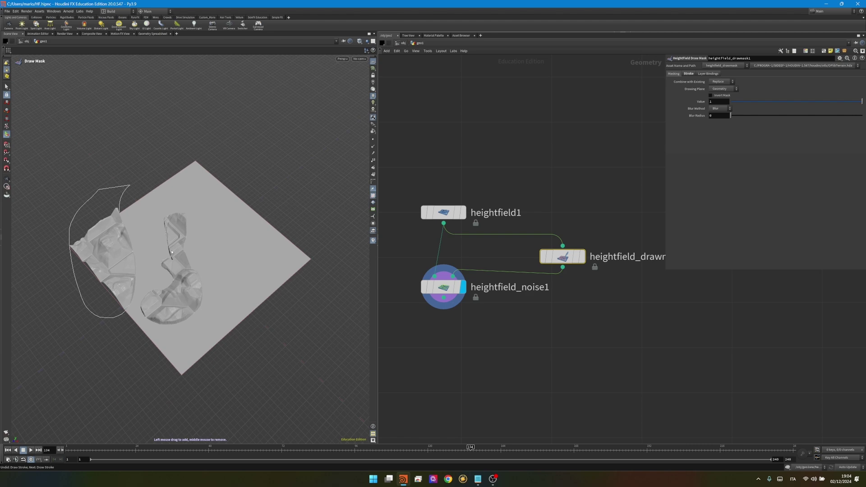
{"action": "left_click_drag", "start_coordinate": [171, 252], "coordinate": [237, 210], "text": "alt"}
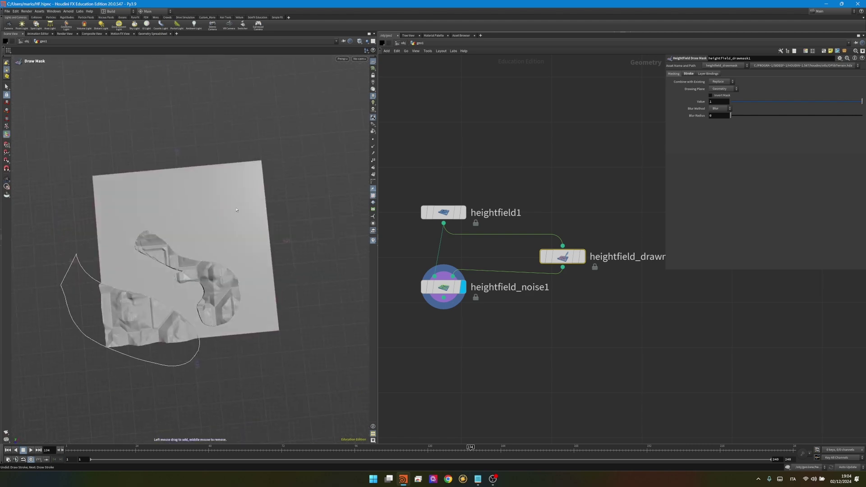
Replace the Draw Mask node with a HeightField Paint node between the heightfield and the noise node's mask input.
{"action": "mouse_move", "coordinate": [566, 250]}
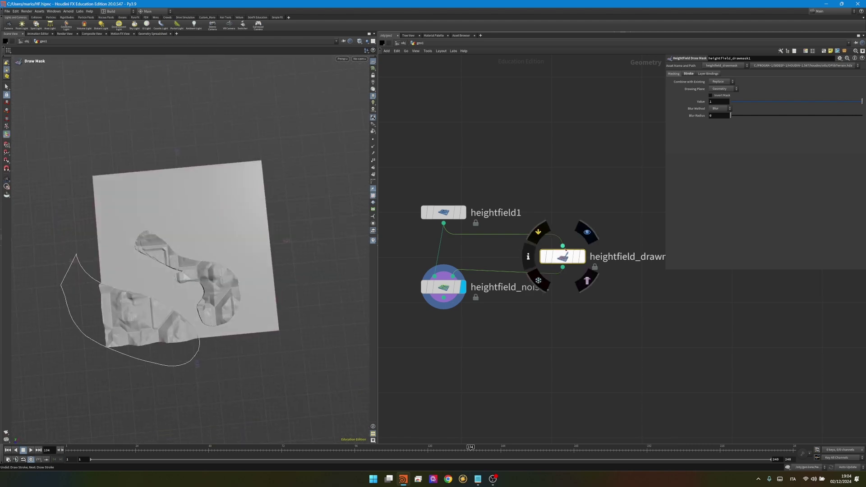
{"action": "key", "text": "Delete"}
{"action": "key", "text": "Tab"}
{"action": "type", "text": "hfpai"}
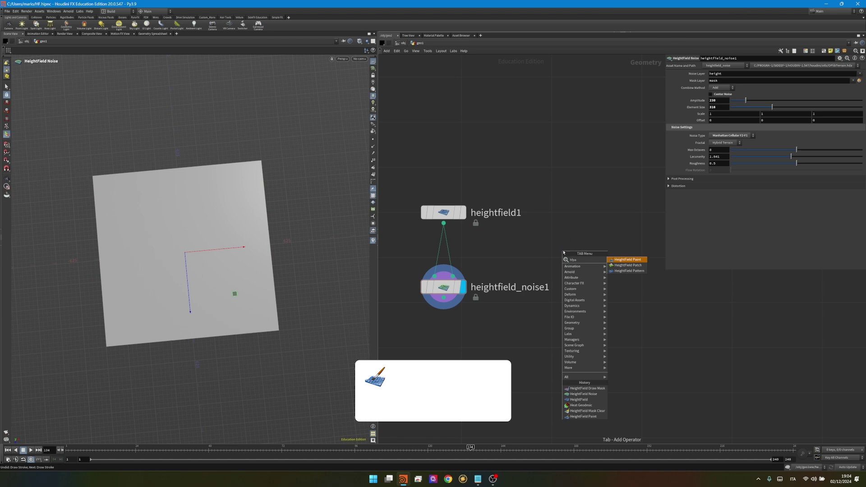
{"action": "key", "text": "Return"}
{"action": "left_click", "coordinate": [490, 258]}
{"action": "mouse_move", "coordinate": [473, 262]}
{"action": "left_mouse_down"}
{"action": "mouse_move", "coordinate": [443, 263]}
{"action": "mouse_move", "coordinate": [526, 263]}
{"action": "left_mouse_up"}
Paint a curving mask stroke across the terrain and add further strokes with a Soft Edge of 0.
{"action": "mouse_move", "coordinate": [172, 294]}
{"action": "left_mouse_down", "text": "alt"}
{"action": "mouse_move", "coordinate": [148, 271]}
{"action": "mouse_move", "coordinate": [159, 277]}
{"action": "left_mouse_up", "text": "alt"}
{"action": "scroll", "coordinate": [159, 277], "scroll_direction": "up", "scroll_amount": 1}
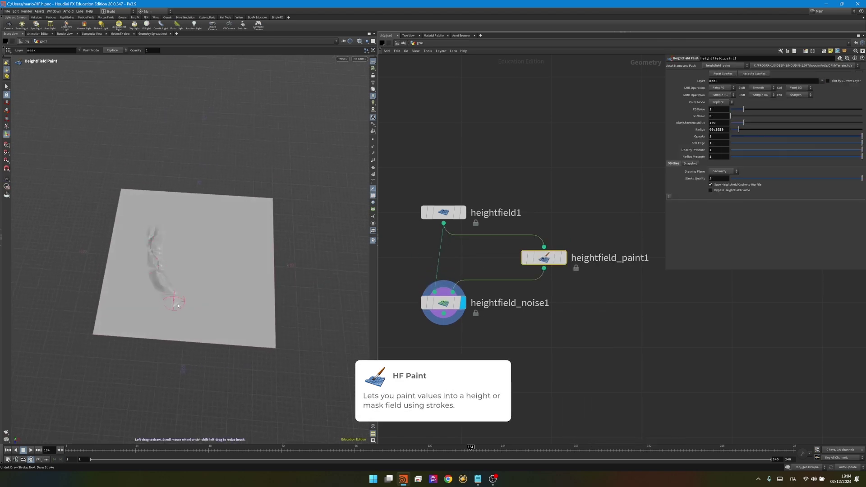
{"action": "mouse_move", "coordinate": [203, 294]}
{"action": "left_mouse_down"}
{"action": "mouse_move", "coordinate": [188, 275]}
{"action": "mouse_move", "coordinate": [179, 283]}
{"action": "left_mouse_up"}
{"action": "right_click_drag", "start_coordinate": [173, 271], "coordinate": [150, 302], "text": "alt"}
{"action": "left_click_drag", "start_coordinate": [150, 301], "coordinate": [136, 252]}
{"action": "key", "text": "Return"}
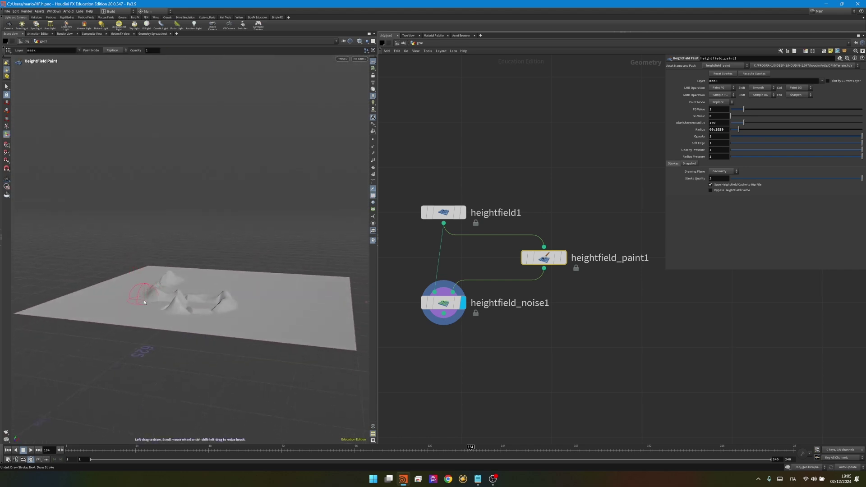
{"action": "mouse_move", "coordinate": [145, 303]}
{"action": "left_mouse_down", "text": "alt"}
{"action": "mouse_move", "coordinate": [158, 312]}
{"action": "mouse_move", "coordinate": [173, 301]}
{"action": "left_mouse_up", "text": "alt"}
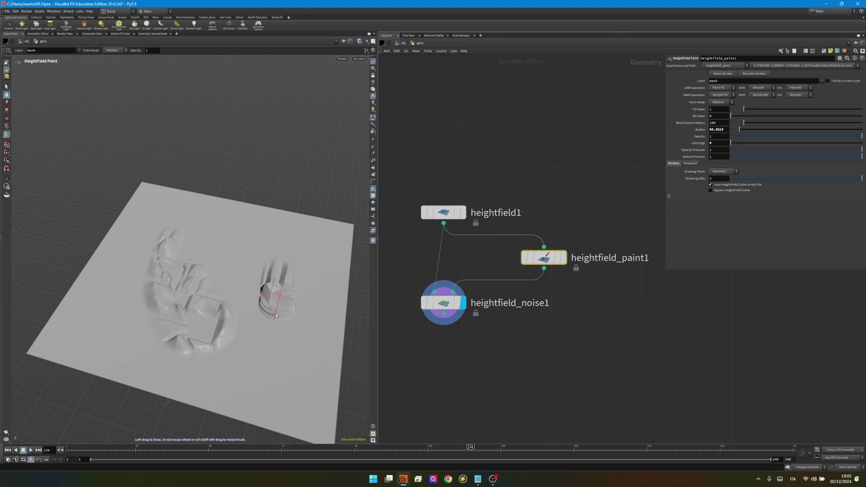
{"action": "mouse_move", "coordinate": [277, 316]}
{"action": "left_mouse_down"}
{"action": "mouse_move", "coordinate": [267, 347]}
{"action": "mouse_move", "coordinate": [239, 375]}
{"action": "mouse_move", "coordinate": [190, 376]}
{"action": "mouse_move", "coordinate": [150, 361]}
{"action": "left_mouse_up"}
Replace the Paint node with a HeightField Mask by Geometry node feeding the noise node's mask input.
{"action": "key", "text": "Delete"}
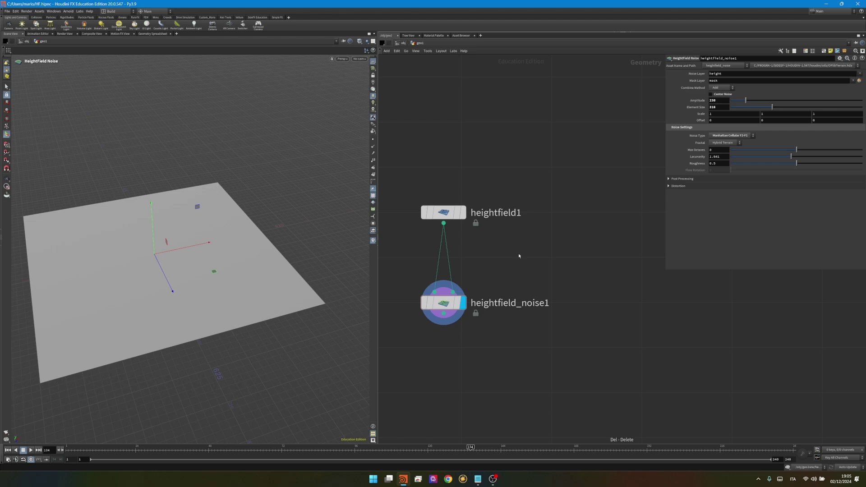
{"action": "key", "text": "Tab"}
{"action": "type", "text": "hfmaskb"}
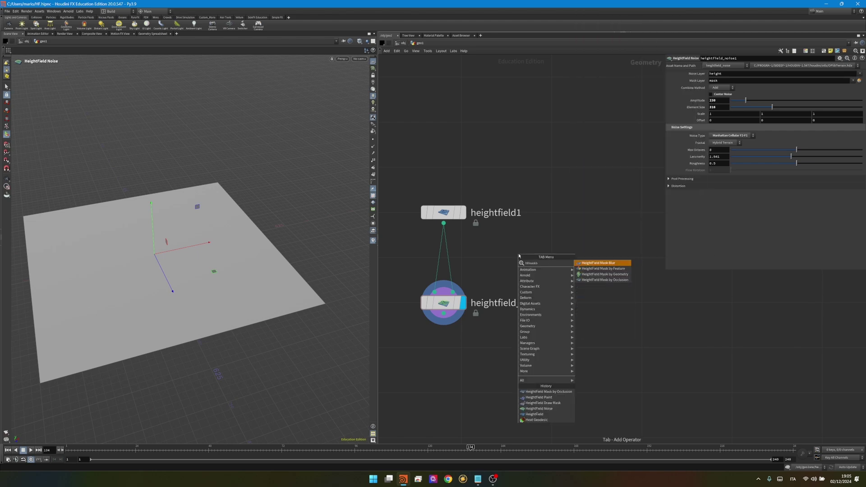
{"action": "key", "text": "Return"}
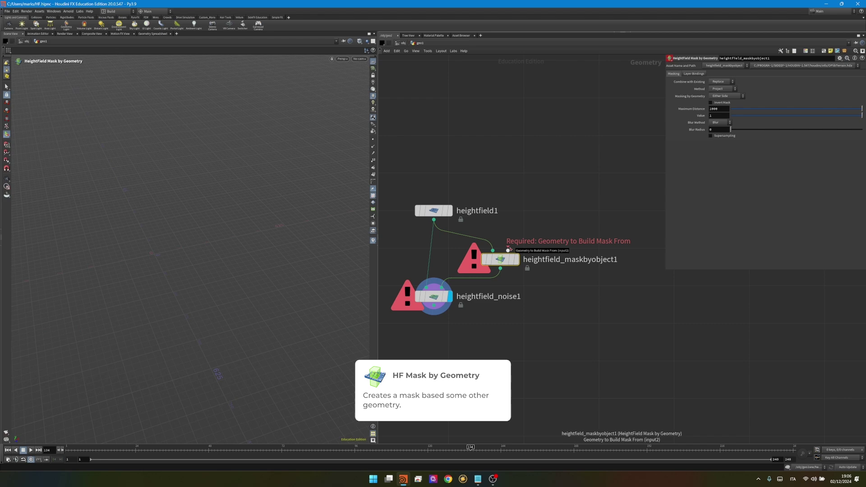
Add a Sphere as the mask node's geometry input and set its uniform scale to 300.
{"action": "left_click", "coordinate": [509, 250]}
{"action": "key", "text": "Tab"}
{"action": "type", "text": "s"}
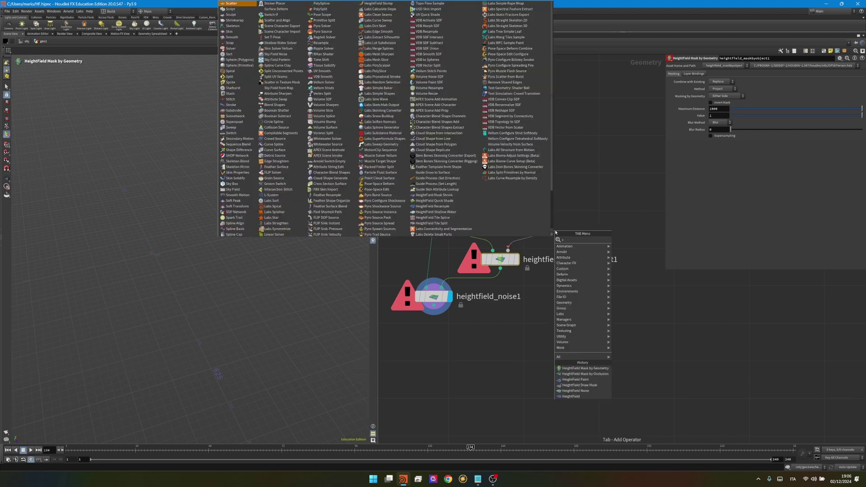
{"action": "type", "text": "ph"}
{"action": "key", "text": "Return"}
{"action": "left_click_drag", "start_coordinate": [556, 231], "coordinate": [561, 212]}
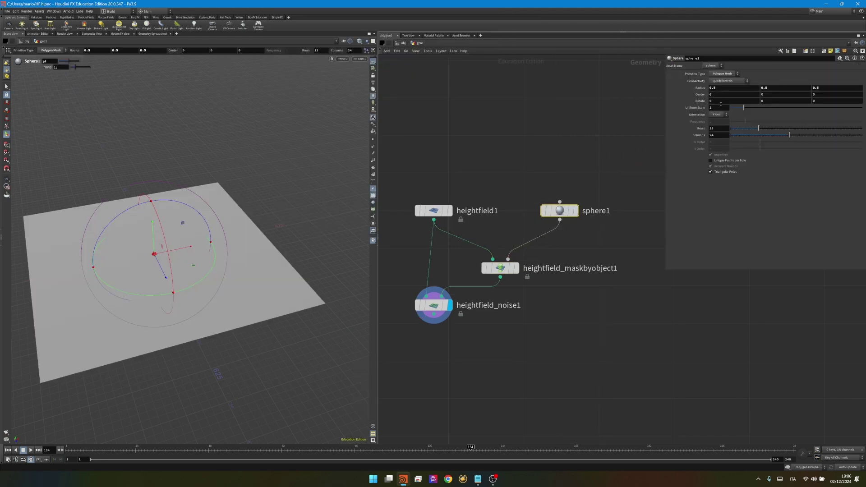
{"action": "key", "text": "Return"}
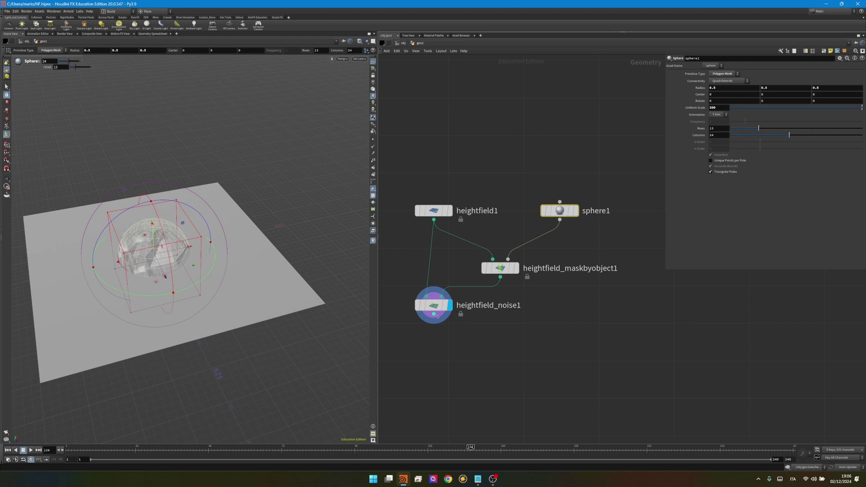
Inspect the sphere-based mask on the terrain and return the display to the noise node.
{"action": "left_click", "coordinate": [516, 268]}
{"action": "left_click_drag", "start_coordinate": [170, 255], "coordinate": [196, 246], "text": "alt"}
{"action": "left_click", "coordinate": [449, 306]}
{"action": "left_click", "coordinate": [434, 306]}
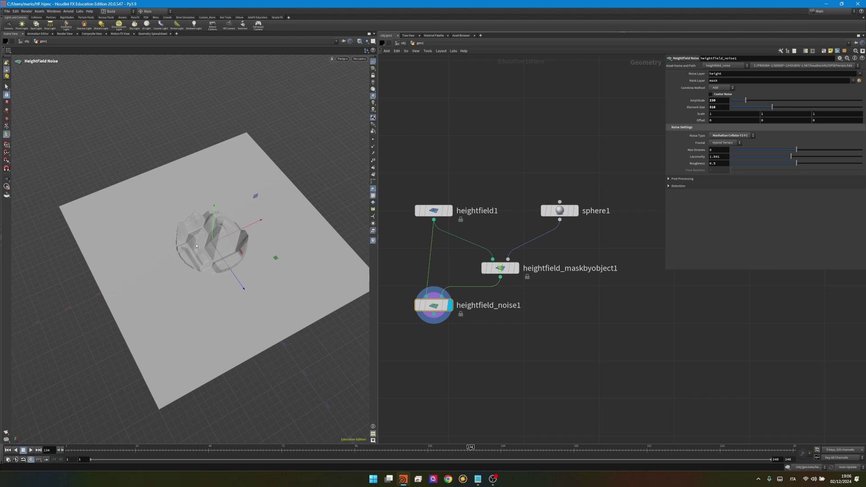
Move the mask sphere off-centre to about X 125, Z -130 and flatten its Z radius to about 0.22.
{"action": "mouse_move", "coordinate": [567, 209]}
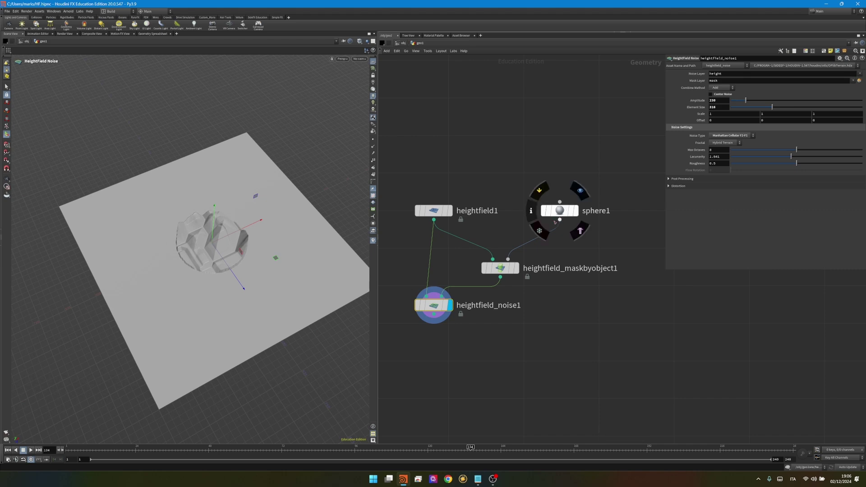
{"action": "key", "text": "Escape"}
{"action": "mouse_move", "coordinate": [240, 248]}
{"action": "left_mouse_down"}
{"action": "mouse_move", "coordinate": [267, 191]}
{"action": "mouse_move", "coordinate": [240, 248]}
{"action": "left_mouse_up"}
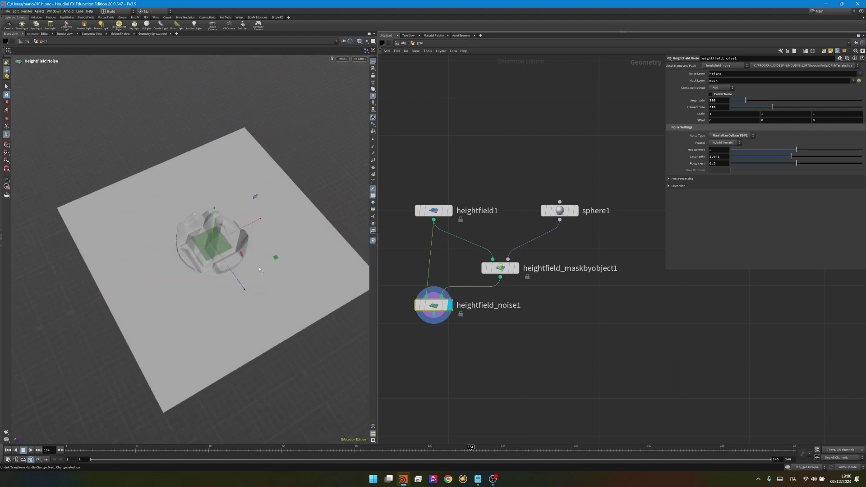
{"action": "left_click", "coordinate": [565, 213]}
{"action": "left_click", "coordinate": [566, 212]}
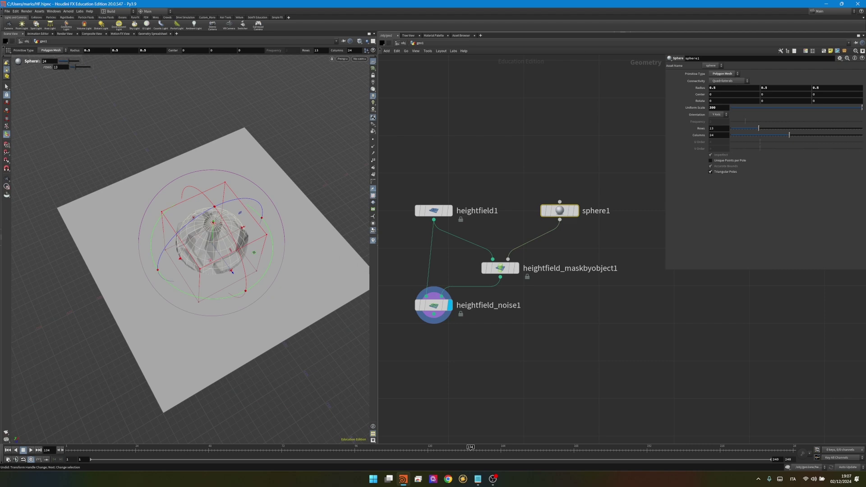
{"action": "left_click_drag", "start_coordinate": [250, 258], "coordinate": [293, 159]}
{"action": "left_click_drag", "start_coordinate": [173, 239], "coordinate": [149, 240], "text": "alt"}
{"action": "left_click_drag", "start_coordinate": [113, 214], "coordinate": [219, 266]}
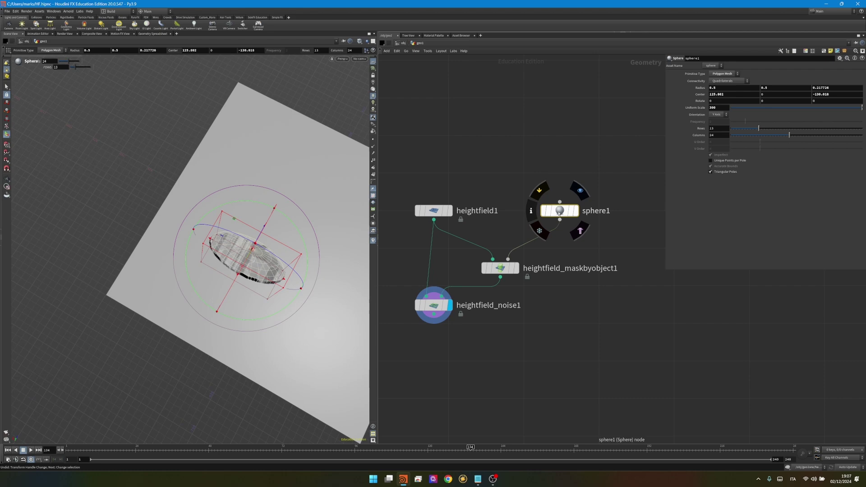
Duplicate the sphere node and place a Merge node below the two spheres.
{"action": "left_click_drag", "start_coordinate": [563, 211], "coordinate": [607, 183]}
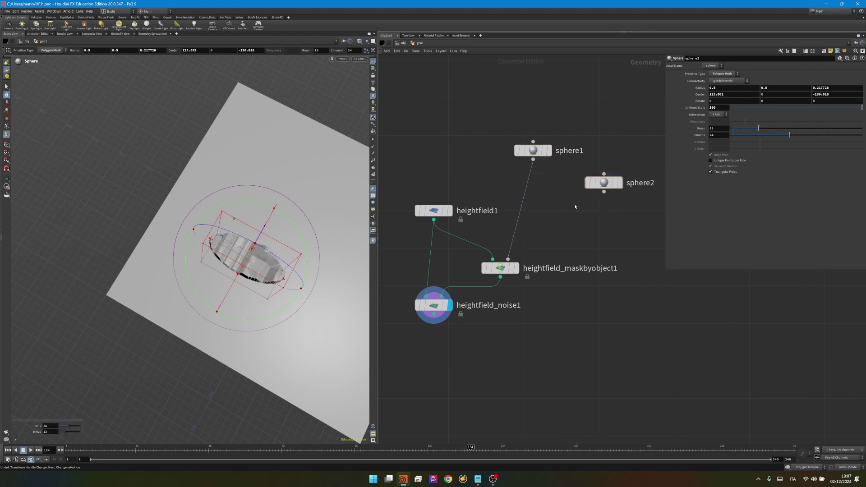
{"action": "key", "text": "Tab"}
{"action": "type", "text": "mer"}
{"action": "key", "text": "Return"}
{"action": "left_click", "coordinate": [575, 206]}
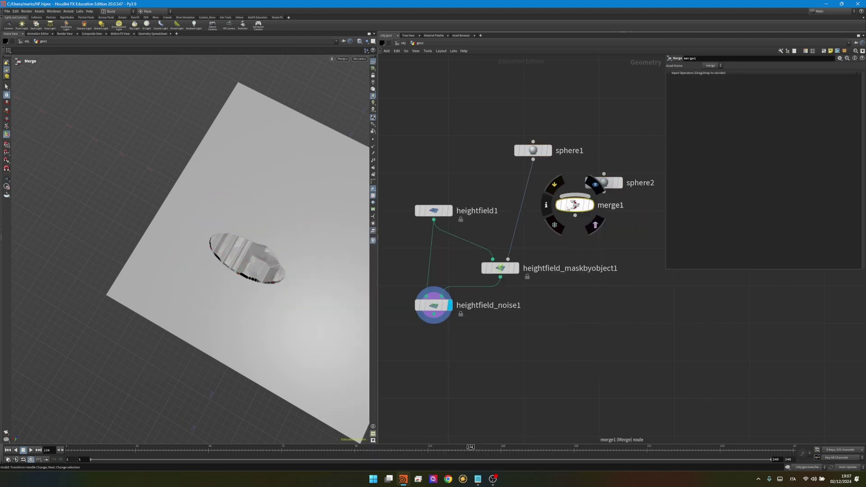
Insert the Merge node between sphere1 and the mask node and connect sphere2 as its second input.
{"action": "left_click_drag", "start_coordinate": [574, 208], "coordinate": [564, 236]}
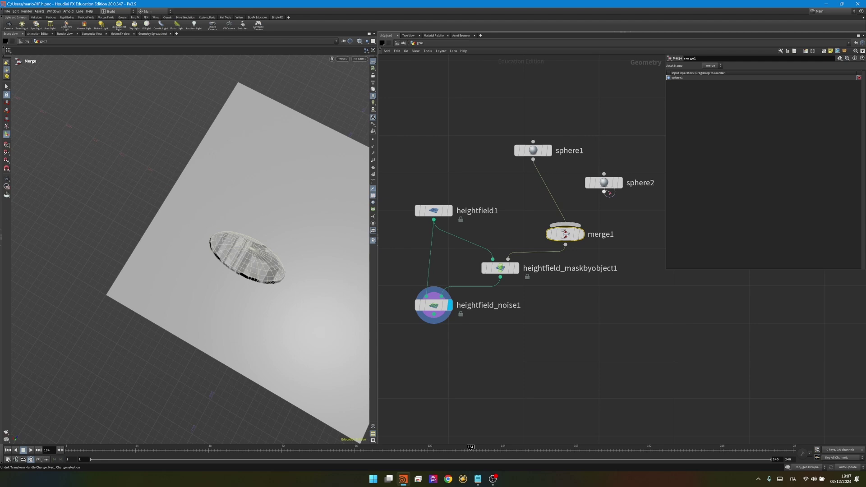
{"action": "left_click", "coordinate": [585, 214]}
{"action": "left_click", "coordinate": [603, 183]}
{"action": "left_click_drag", "start_coordinate": [212, 322], "coordinate": [288, 271], "text": "alt"}
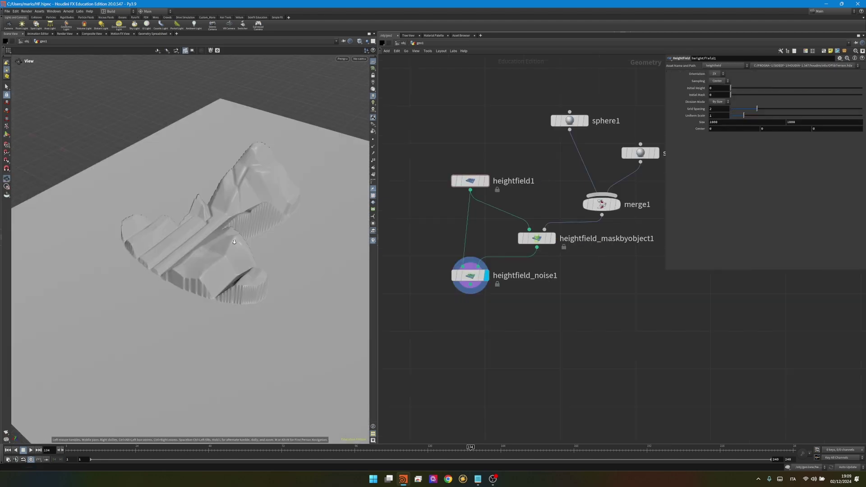
{"action": "left_click_drag", "start_coordinate": [234, 242], "coordinate": [269, 226]}
{"action": "right_click_drag", "start_coordinate": [269, 226], "coordinate": [384, 183]}
{"action": "left_click_drag", "start_coordinate": [255, 210], "coordinate": [201, 235]}
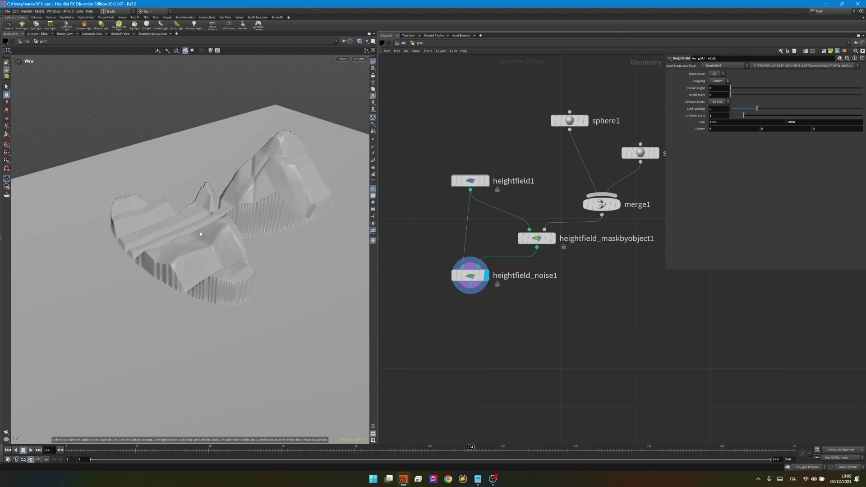
Insert a HeightField Mask Blur node between the heightfield_maskbyobject1 and heightfield_noise1 nodes.
{"action": "left_click_drag", "start_coordinate": [471, 275], "coordinate": [471, 306]}
{"action": "left_click", "coordinate": [538, 238]}
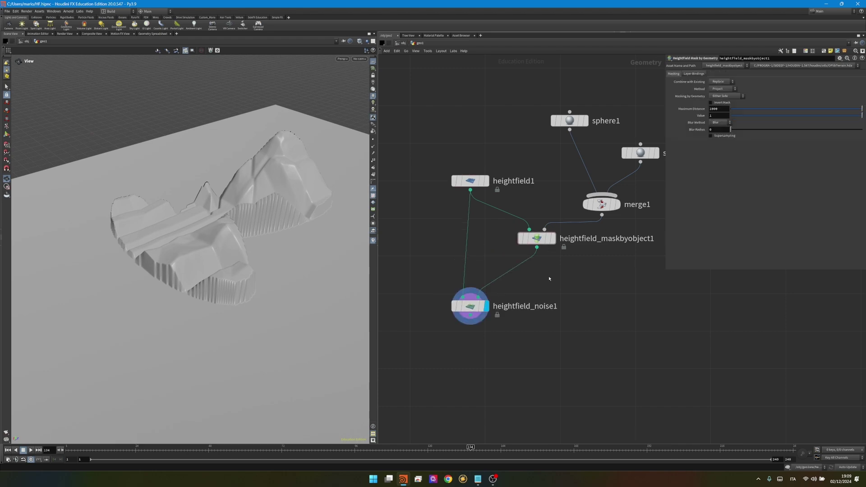
{"action": "key", "text": "Tab"}
{"action": "type", "text": "hf blur"}
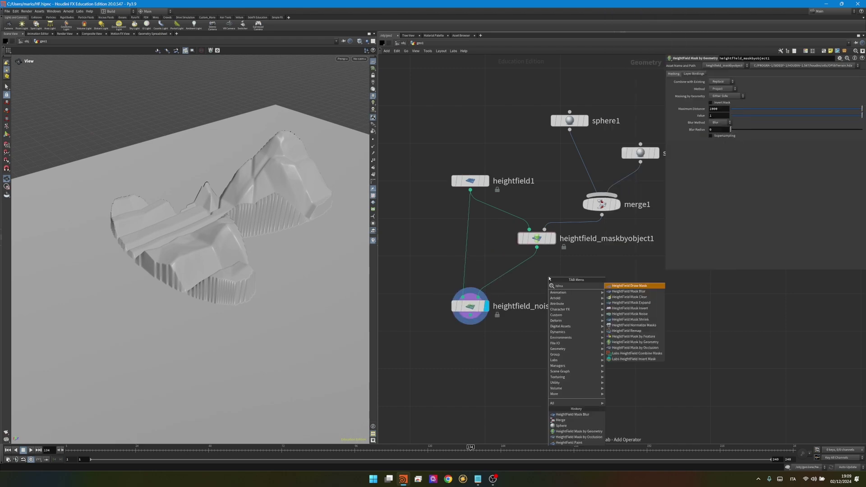
{"action": "key", "text": "Return"}
{"action": "left_click_drag", "start_coordinate": [526, 276], "coordinate": [537, 279]}
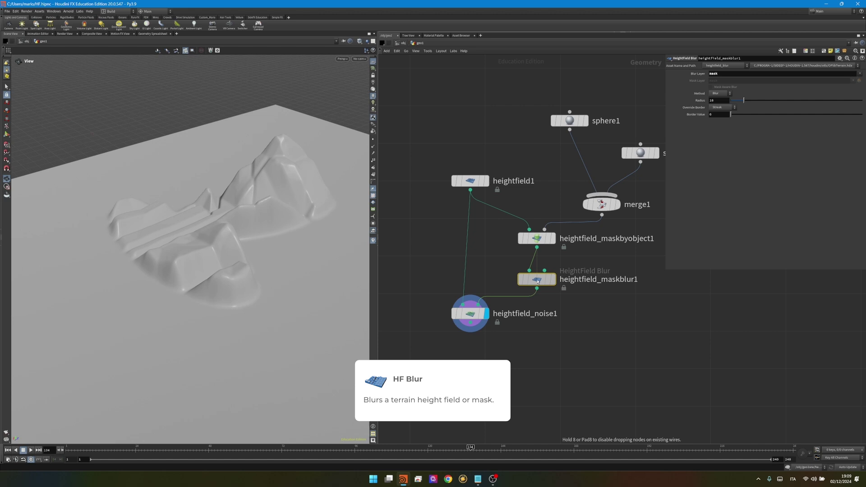
Set the mask blur radius to about 18.5, display the blurred mask, and try a smaller radius before undoing it.
{"action": "left_click_drag", "start_coordinate": [225, 294], "coordinate": [216, 250]}
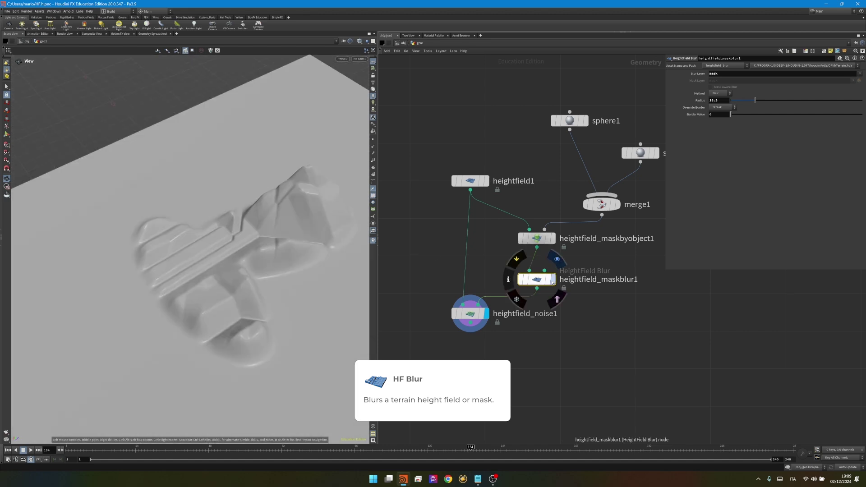
{"action": "left_click", "coordinate": [557, 259]}
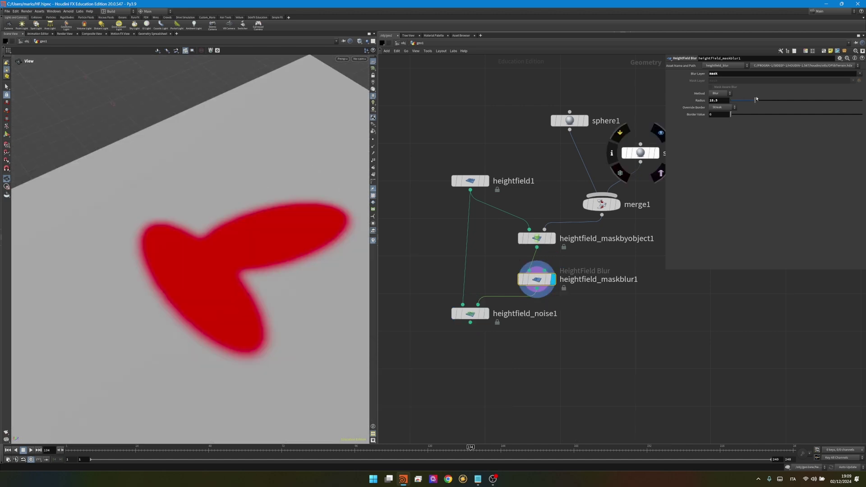
{"action": "left_click_drag", "start_coordinate": [755, 101], "coordinate": [724, 101]}
{"action": "key", "text": "ctrl+z"}
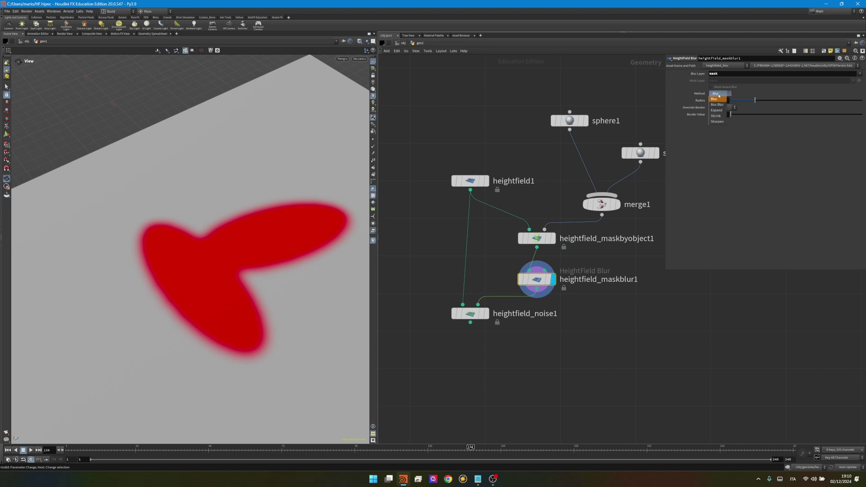
Try the Expand, Shrink and Sharpen methods on the blur node while varying the radius.
{"action": "left_click", "coordinate": [719, 111]}
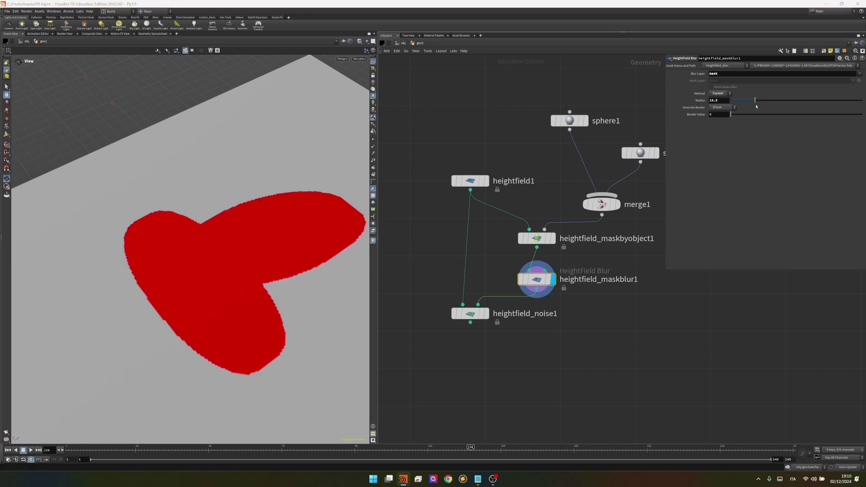
{"action": "left_click_drag", "start_coordinate": [756, 100], "coordinate": [779, 103]}
{"action": "left_click", "coordinate": [722, 117]}
{"action": "left_click", "coordinate": [717, 121]}
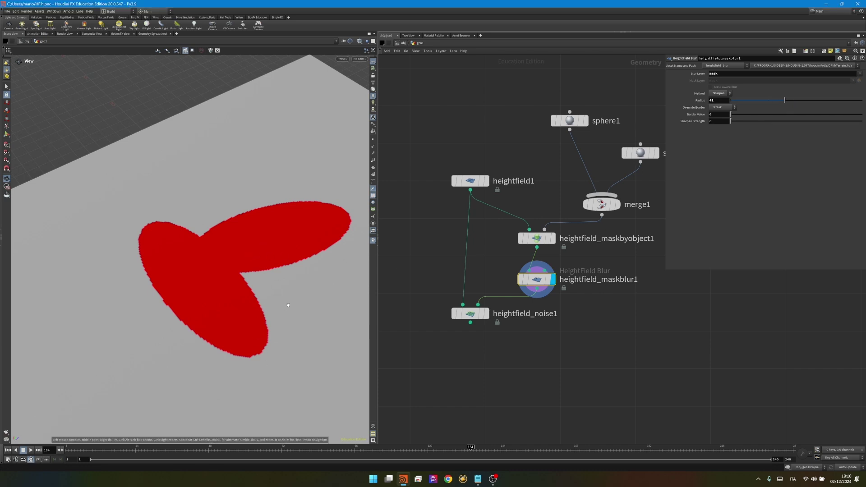
{"action": "left_click_drag", "start_coordinate": [752, 101], "coordinate": [734, 101]}
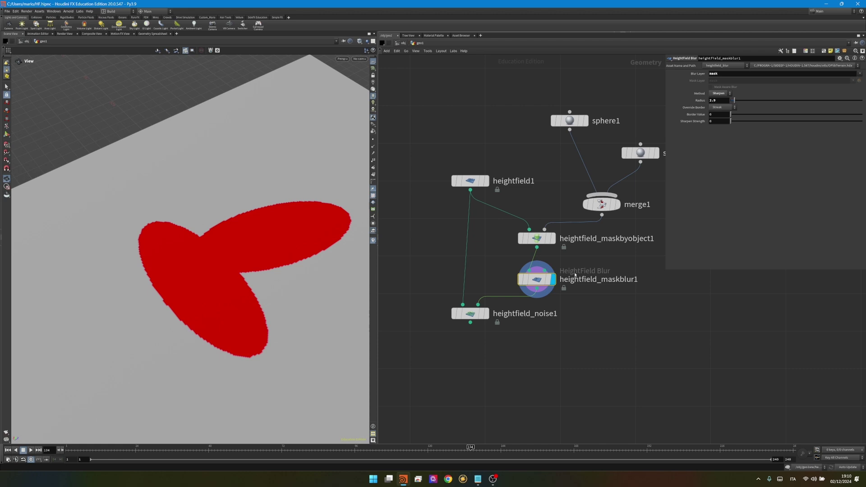
{"action": "left_click_drag", "start_coordinate": [645, 303], "coordinate": [493, 266]}
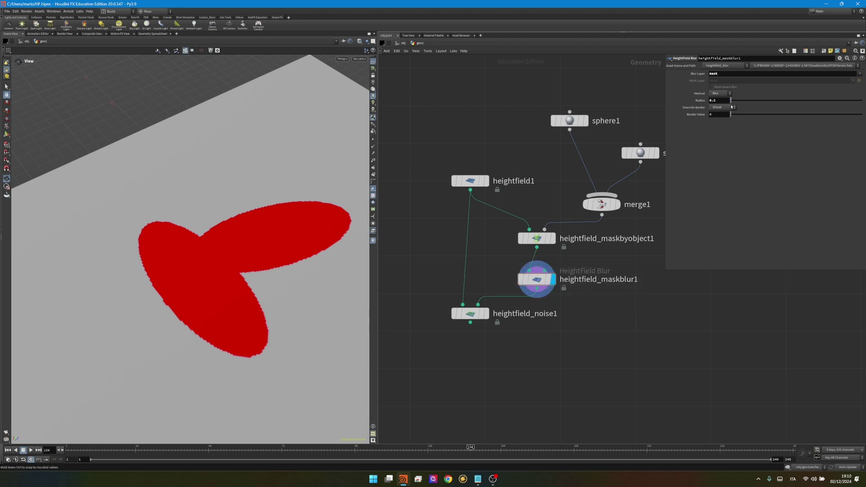
Set the blur node back to the Blur method with a radius of about 19.2 and display the noise node.
{"action": "left_click_drag", "start_coordinate": [735, 100], "coordinate": [753, 104]}
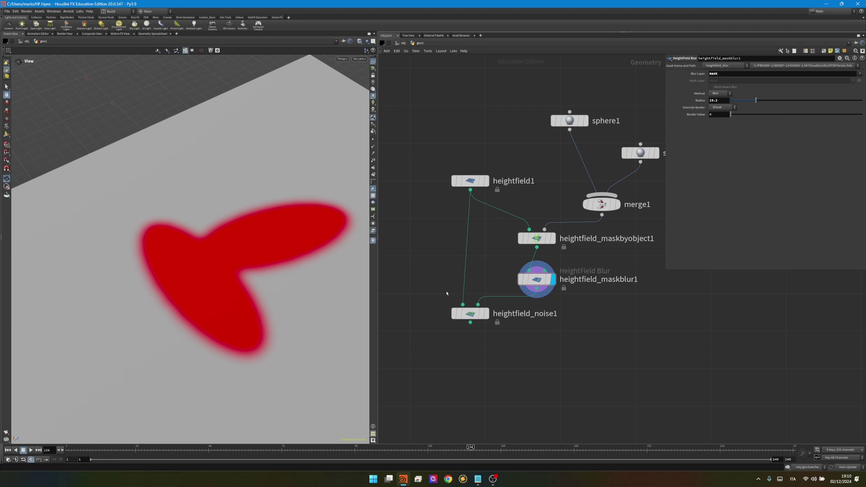
{"action": "left_click", "coordinate": [486, 314]}
{"action": "left_click_drag", "start_coordinate": [197, 335], "coordinate": [232, 271]}
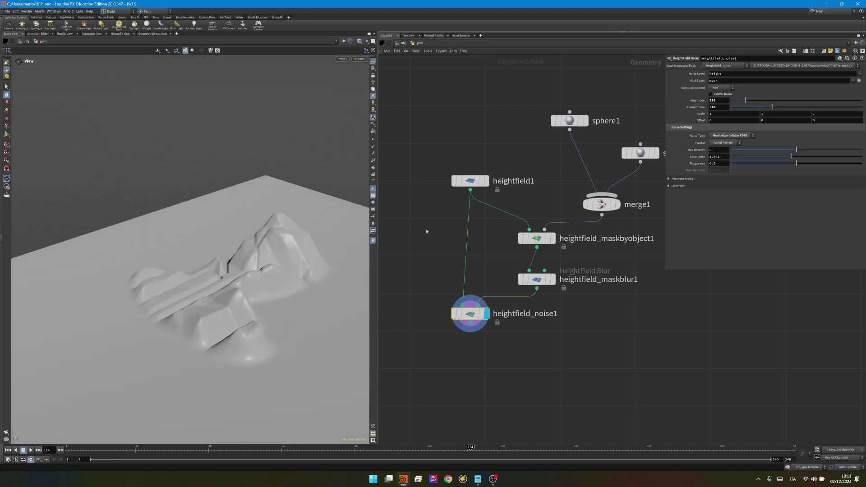
Delete the spheres, merge, mask, blur and noise nodes, keeping only heightfield1.
{"action": "scroll", "coordinate": [488, 252], "scroll_direction": "down", "scroll_amount": 4}
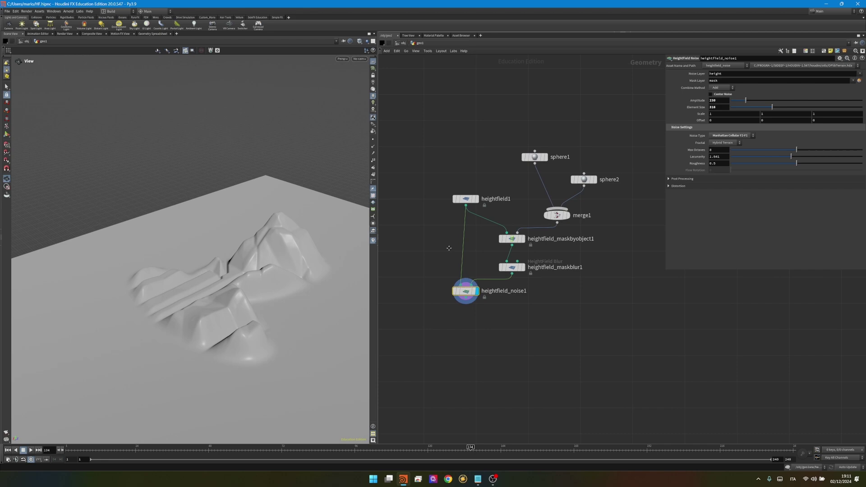
{"action": "left_click_drag", "start_coordinate": [470, 280], "coordinate": [502, 285]}
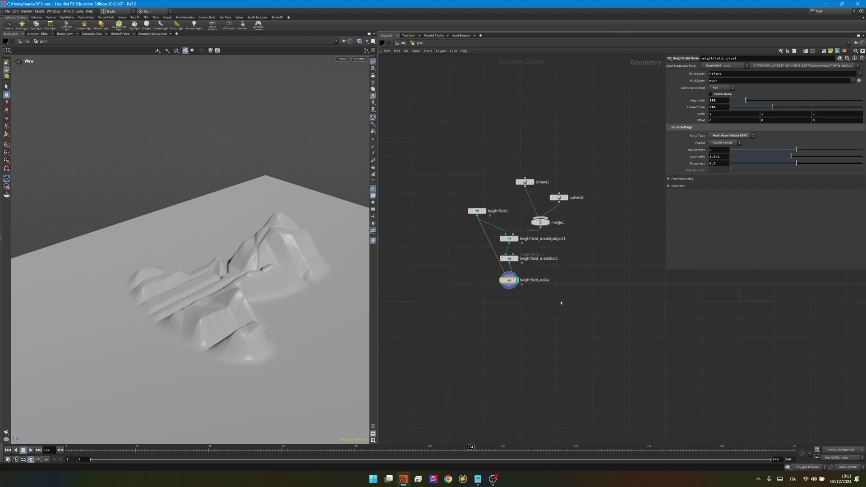
{"action": "left_click_drag", "start_coordinate": [574, 309], "coordinate": [499, 172]}
{"action": "key", "text": "Delete"}
{"action": "scroll", "coordinate": [476, 209], "scroll_direction": "up", "scroll_amount": 4}
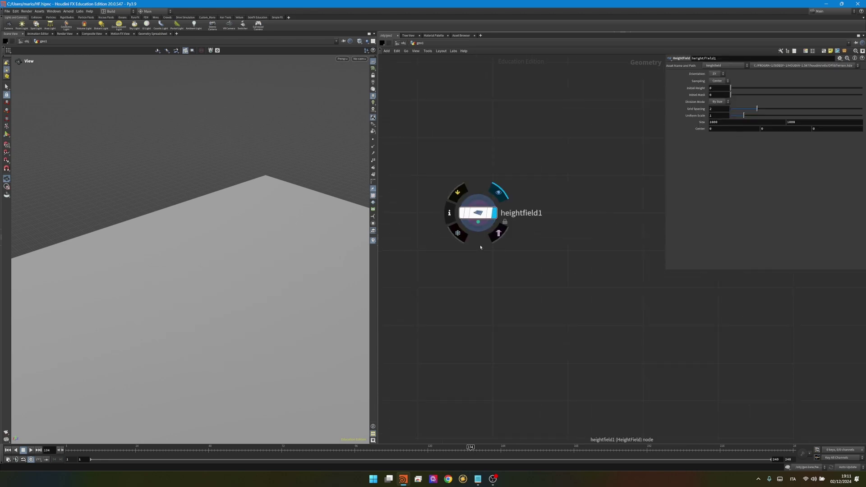
Add a new HeightField Noise node below heightfield1 and view the resulting terrain.
{"action": "key", "text": "Tab"}
{"action": "left_click", "coordinate": [499, 400]}
{"action": "left_click", "coordinate": [478, 263]}
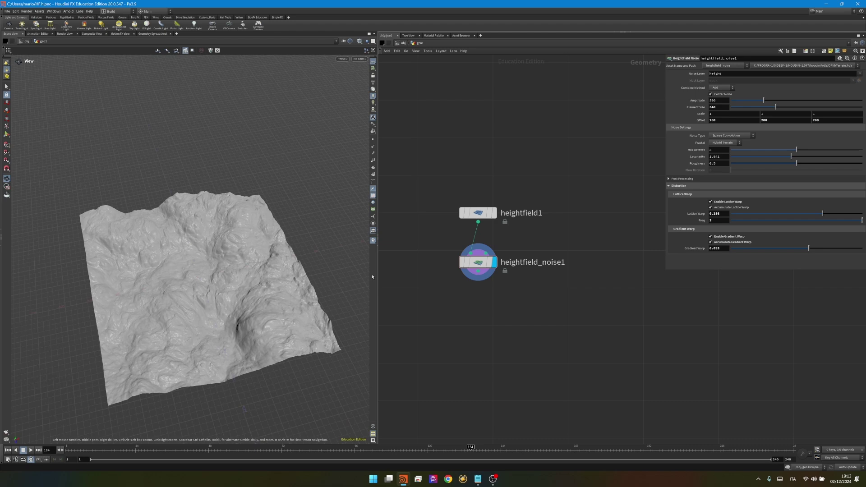
{"action": "left_click_drag", "start_coordinate": [237, 294], "coordinate": [210, 295]}
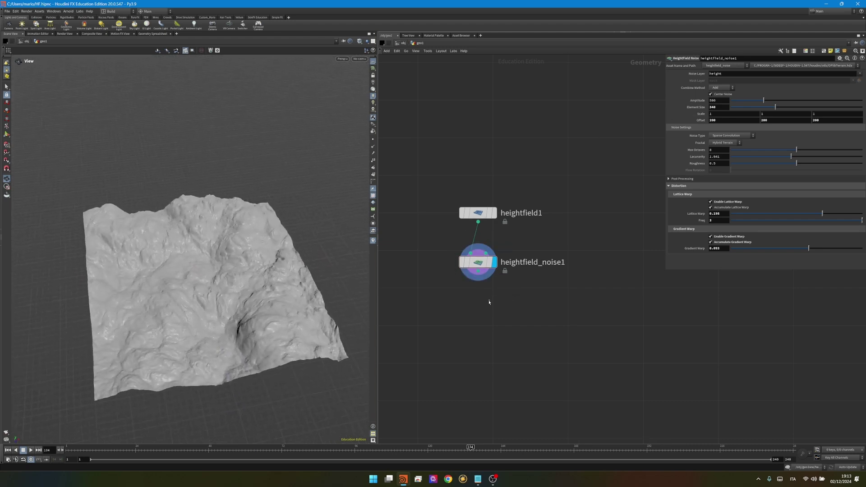
Add a HeightField Mask by Feature node below the noise node and view its slope mask on the terrain.
{"action": "key", "text": "Tab"}
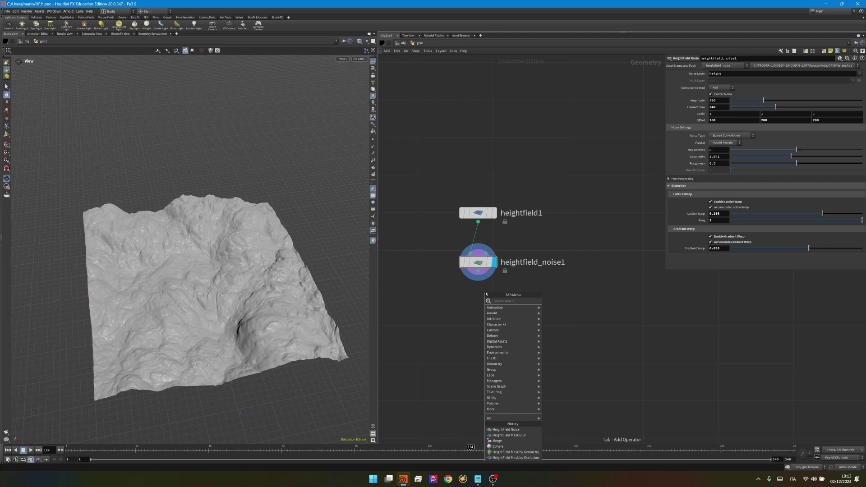
{"action": "type", "text": "hfmaskb"}
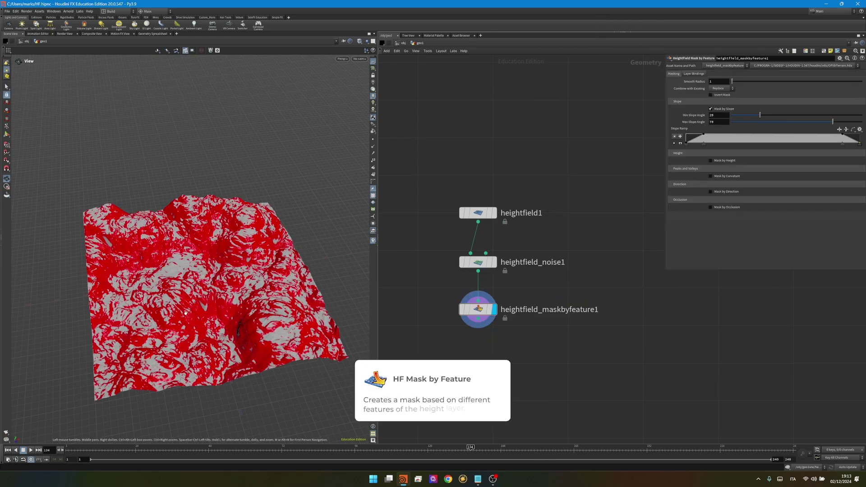
{"action": "left_click_drag", "start_coordinate": [177, 335], "coordinate": [244, 318]}
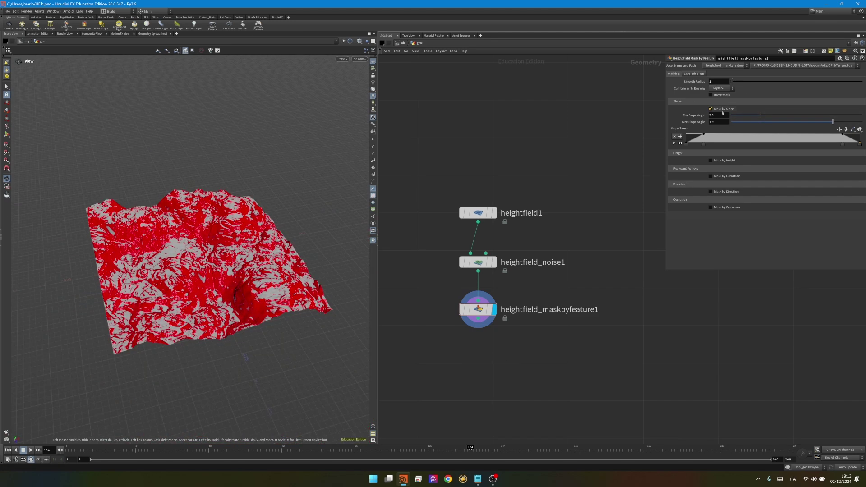
Toggle Mask by Slope off and on, and try a softer rising edge on the slope ramp before undoing it.
{"action": "left_click", "coordinate": [722, 111]}
{"action": "left_click", "coordinate": [723, 111]}
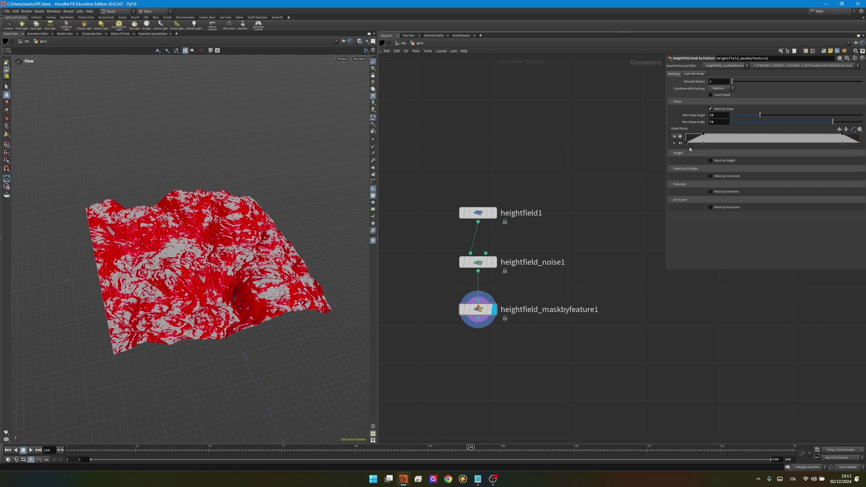
{"action": "left_click_drag", "start_coordinate": [687, 146], "coordinate": [666, 151]}
{"action": "left_click_drag", "start_coordinate": [719, 145], "coordinate": [744, 145]}
{"action": "scroll", "coordinate": [220, 279], "scroll_direction": "up", "scroll_amount": 5}
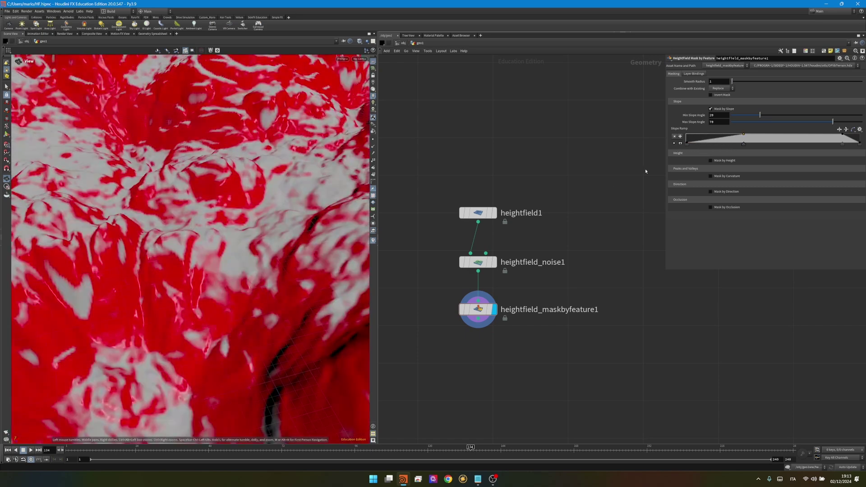
{"action": "key", "text": "ctrl+z"}
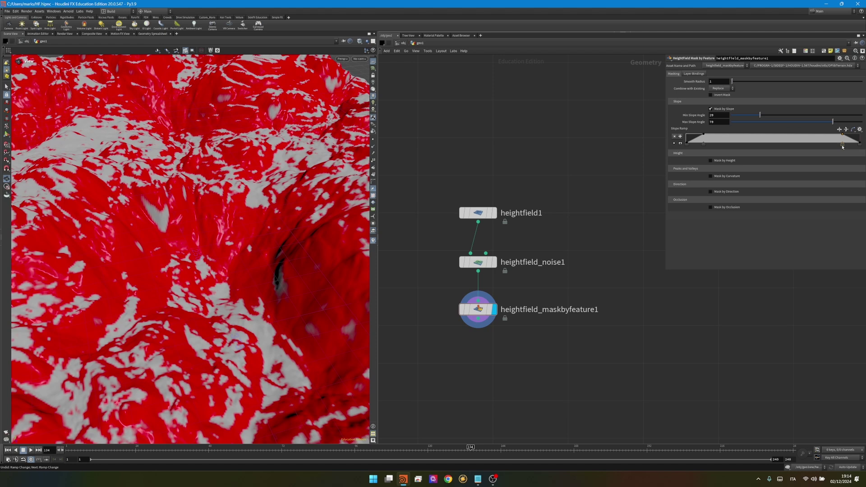
Set the maximum slope angle to 90, disable Mask by Slope and enable Mask by Height instead.
{"action": "left_click_drag", "start_coordinate": [829, 145], "coordinate": [860, 143]}
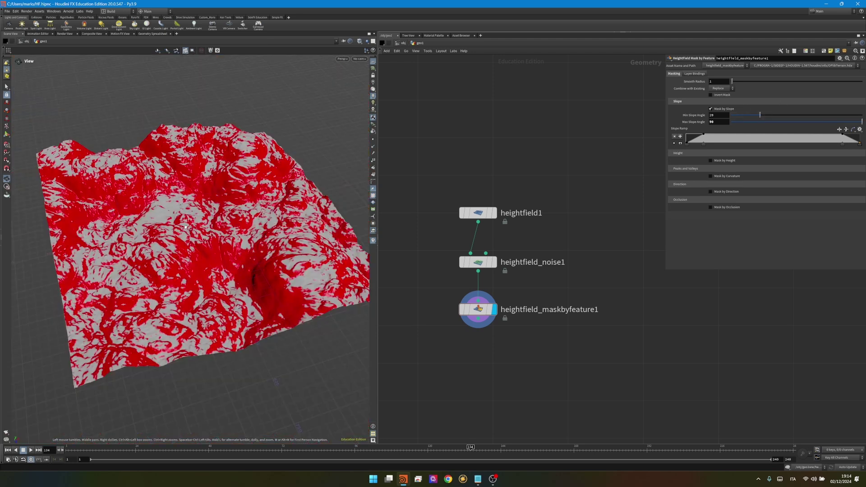
{"action": "mouse_move", "coordinate": [179, 229]}
{"action": "left_mouse_down"}
{"action": "mouse_move", "coordinate": [196, 245]}
{"action": "mouse_move", "coordinate": [186, 228]}
{"action": "left_mouse_up"}
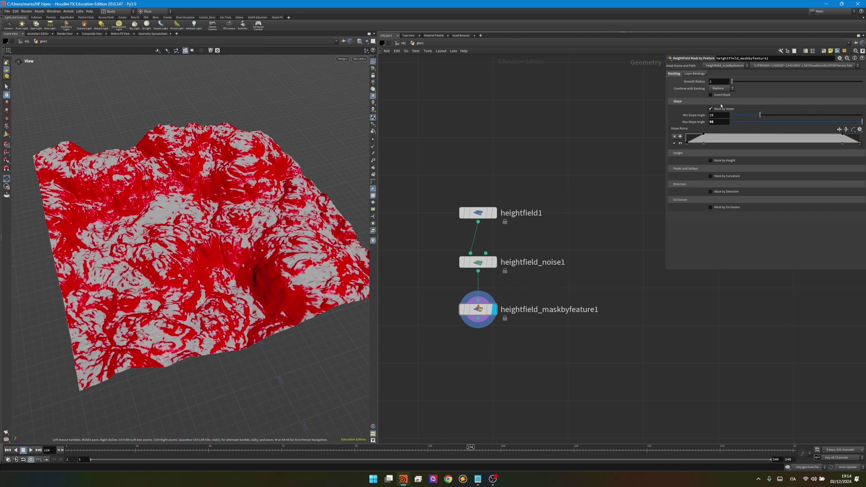
{"action": "left_click", "coordinate": [722, 109]}
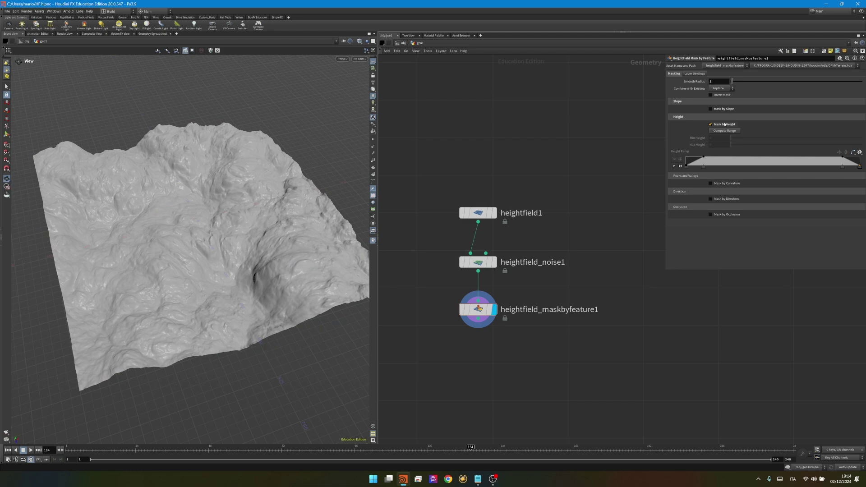
{"action": "left_click", "coordinate": [712, 124]}
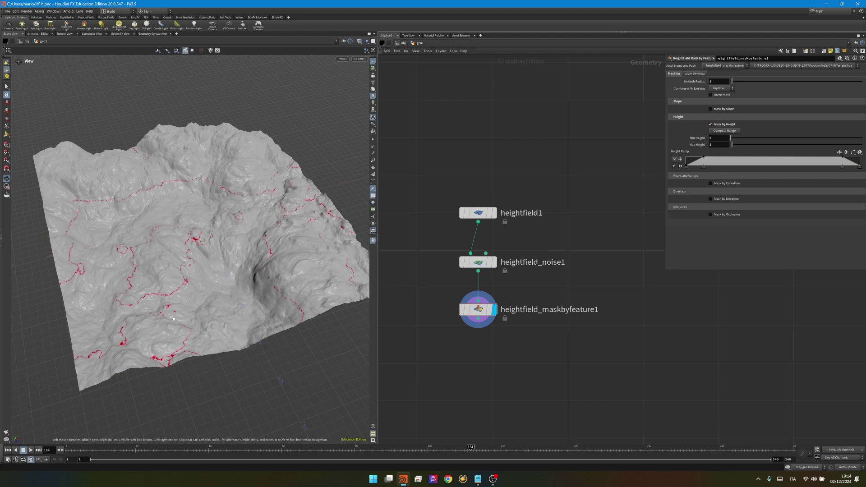
{"action": "left_click_drag", "start_coordinate": [198, 287], "coordinate": [357, 236]}
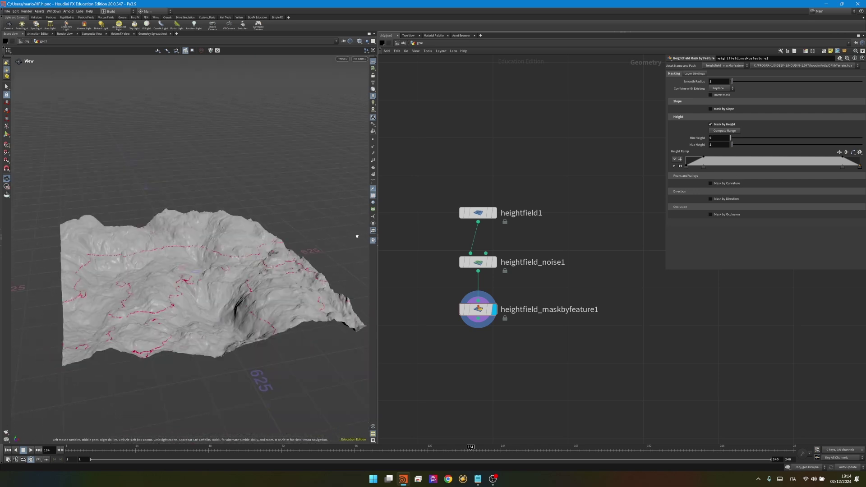
Compute the height range from the terrain and lower the mask's maximum height to about 60.7.
{"action": "left_click", "coordinate": [725, 131]}
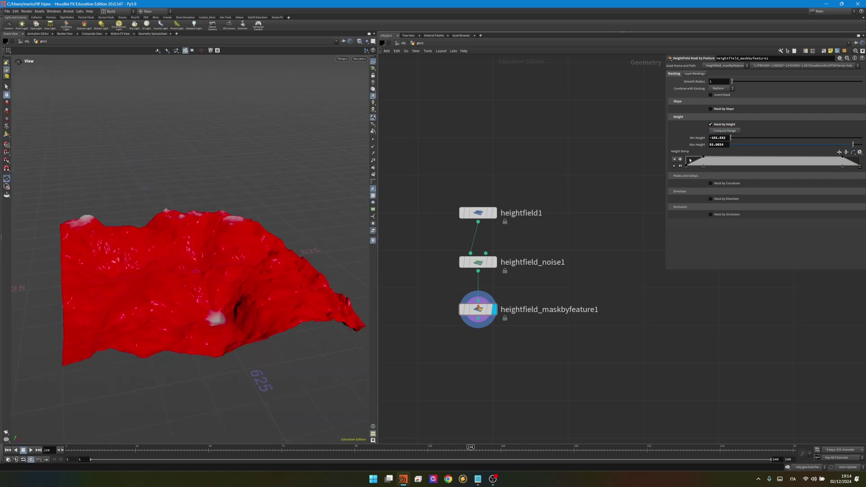
{"action": "mouse_move", "coordinate": [236, 304]}
{"action": "left_mouse_down"}
{"action": "mouse_move", "coordinate": [220, 279]}
{"action": "mouse_move", "coordinate": [236, 303]}
{"action": "left_mouse_up"}
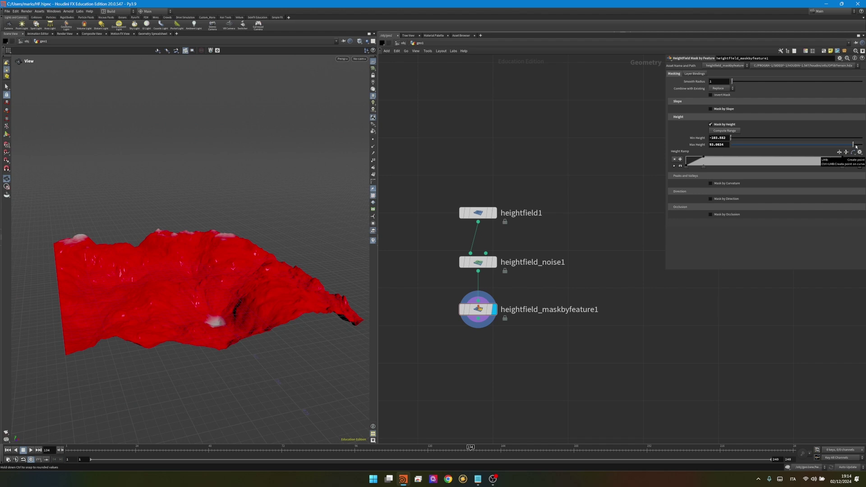
{"action": "left_click_drag", "start_coordinate": [854, 144], "coordinate": [811, 146]}
Try inverting the height mask, inspect it on the terrain and turn the inversion off again.
{"action": "left_click", "coordinate": [711, 94]}
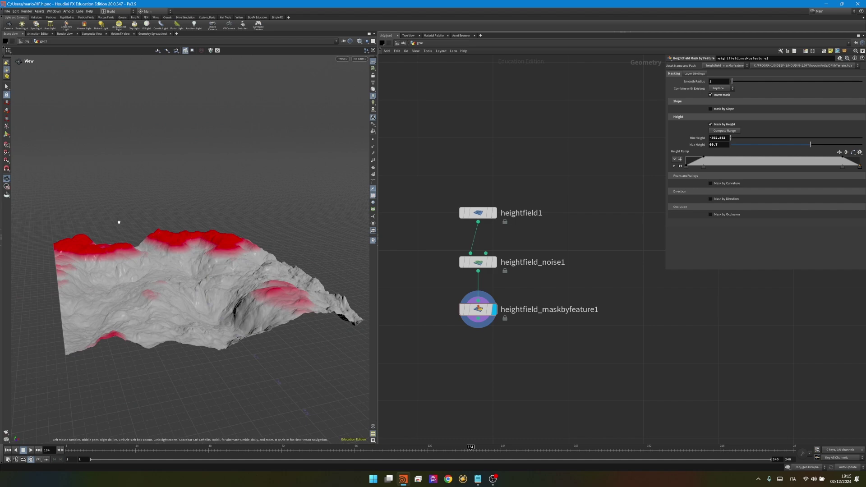
{"action": "left_click_drag", "start_coordinate": [144, 272], "coordinate": [188, 289]}
{"action": "left_click", "coordinate": [722, 97]}
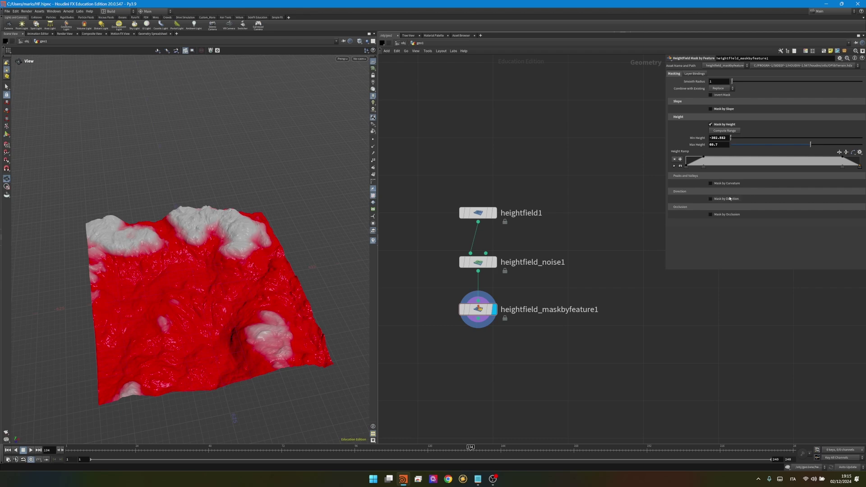
Lower the height mask's maximum height to about -30.4 so only the lowest parts of the terrain are masked.
{"action": "left_click_drag", "start_coordinate": [811, 144], "coordinate": [713, 157]}
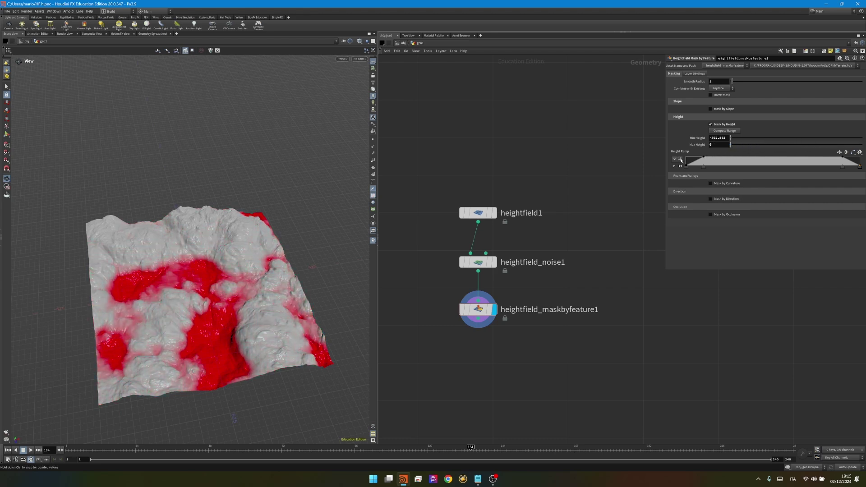
{"action": "middle_click_drag", "start_coordinate": [719, 145], "coordinate": [307, 163]}
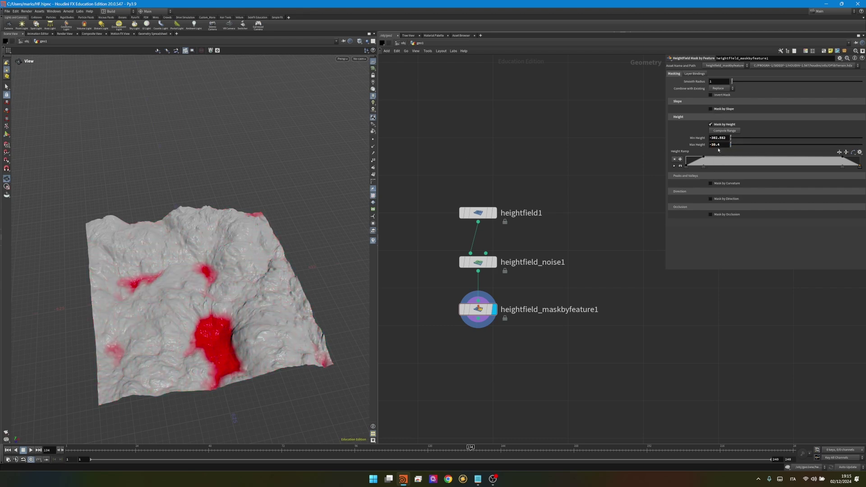
{"action": "left_click_drag", "start_coordinate": [194, 189], "coordinate": [198, 309]}
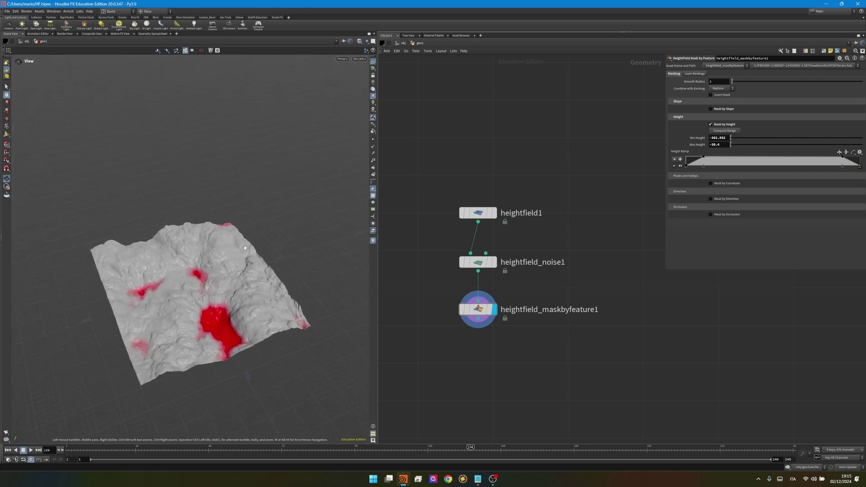
Disable Mask by Height, enable Mask by Curvature and inspect the terrain surface up close.
{"action": "left_click", "coordinate": [728, 128]}
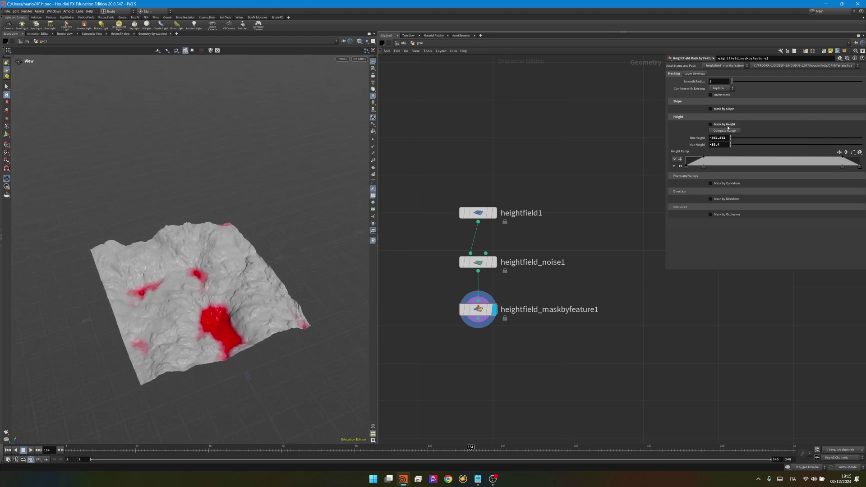
{"action": "left_click", "coordinate": [724, 140]}
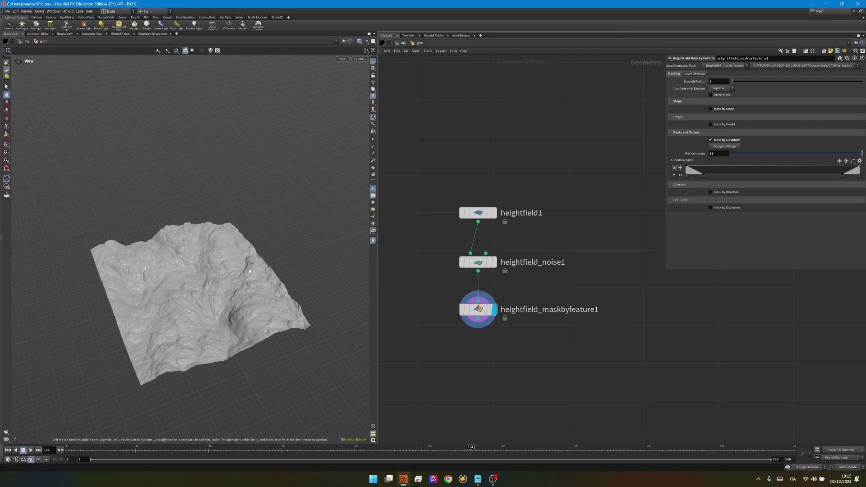
{"action": "right_click_drag", "start_coordinate": [218, 310], "coordinate": [462, 292]}
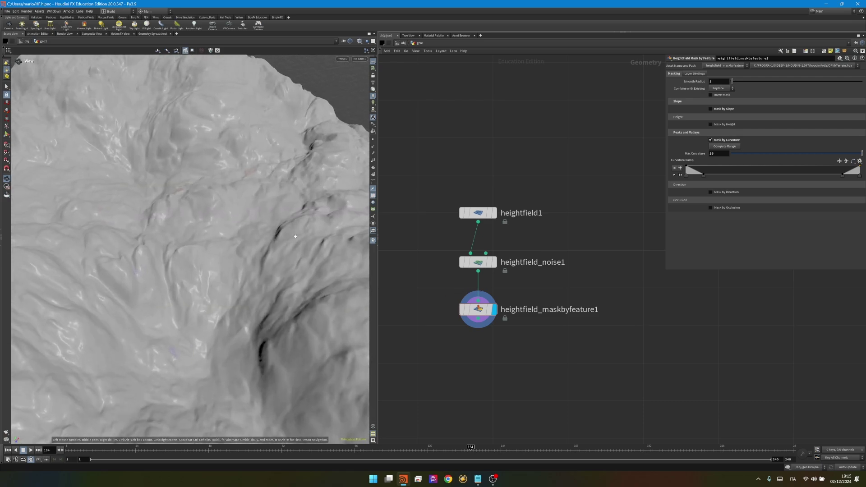
{"action": "left_click_drag", "start_coordinate": [296, 236], "coordinate": [319, 236]}
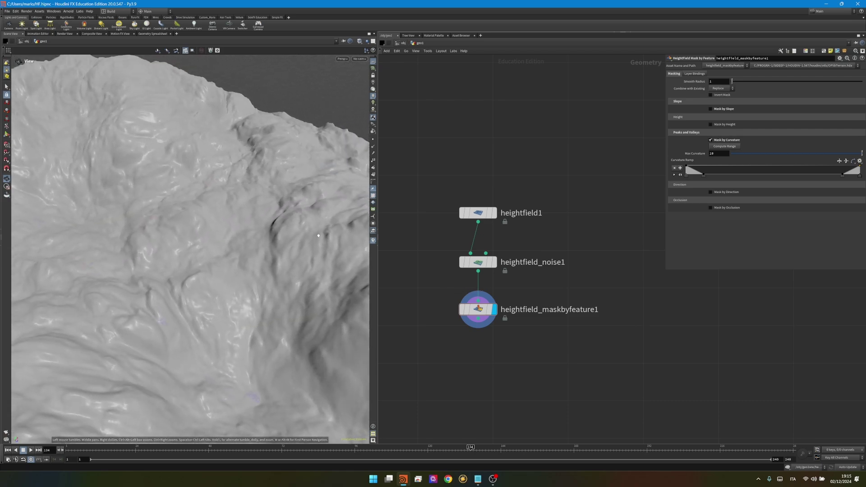
Compute the curvature range from the terrain and check the resulting curvature mask.
{"action": "left_click", "coordinate": [732, 147]}
{"action": "scroll", "coordinate": [36, 250], "scroll_direction": "down", "scroll_amount": 10}
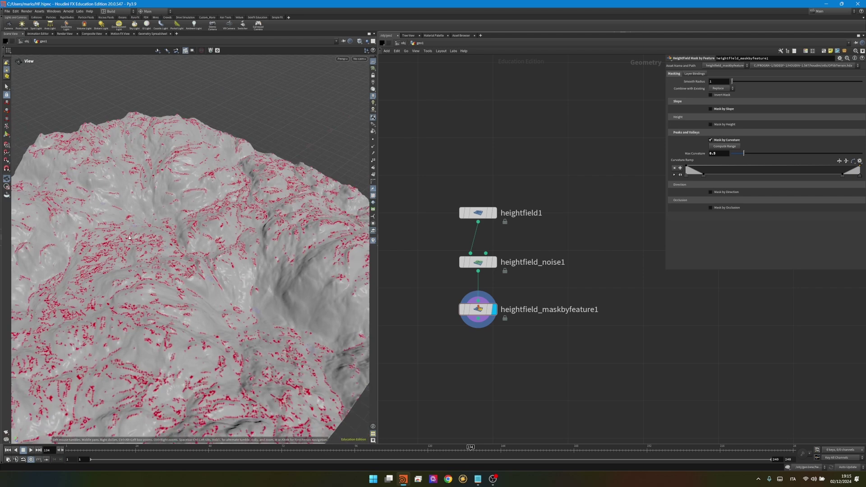
{"action": "scroll", "coordinate": [253, 231], "scroll_direction": "up", "scroll_amount": 10}
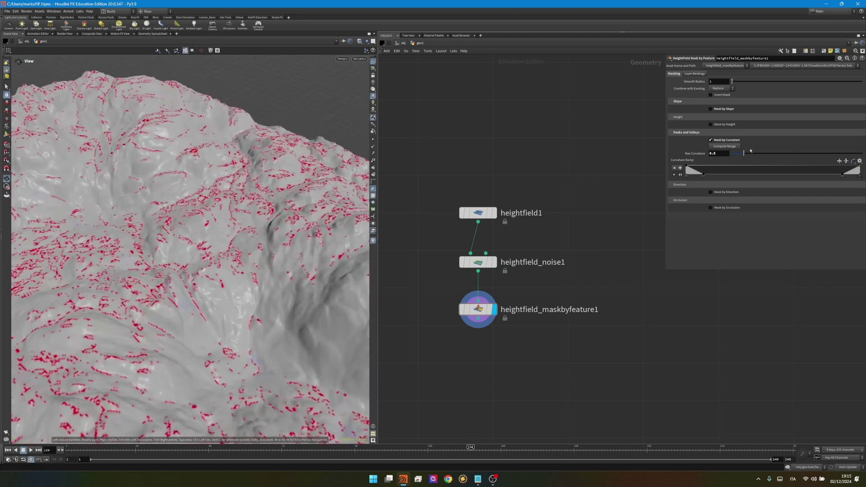
Try reshaping the curvature ramp to fade from the low end only, and raise the maximum curvature.
{"action": "left_click_drag", "start_coordinate": [703, 176], "coordinate": [786, 176]}
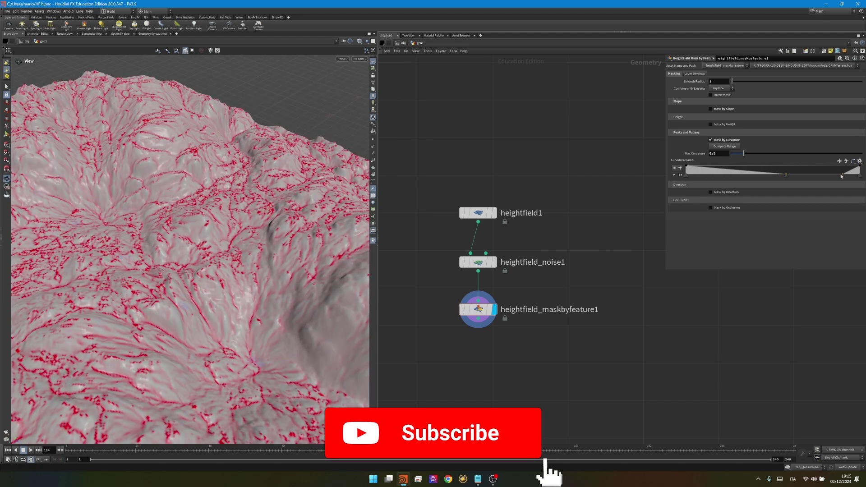
{"action": "left_click_drag", "start_coordinate": [842, 176], "coordinate": [687, 176]}
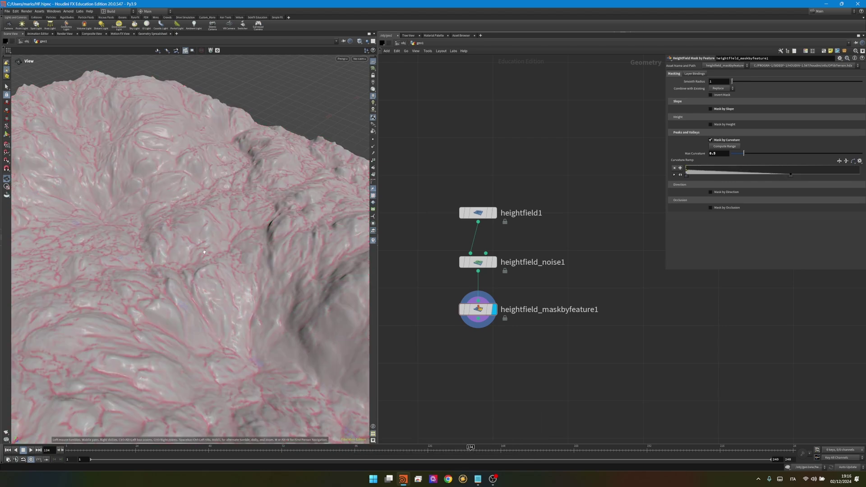
{"action": "scroll", "coordinate": [217, 230], "scroll_direction": "down", "scroll_amount": 6}
{"action": "scroll", "coordinate": [216, 231], "scroll_direction": "up", "scroll_amount": 6}
{"action": "left_click_drag", "start_coordinate": [217, 230], "coordinate": [243, 225], "text": "alt"}
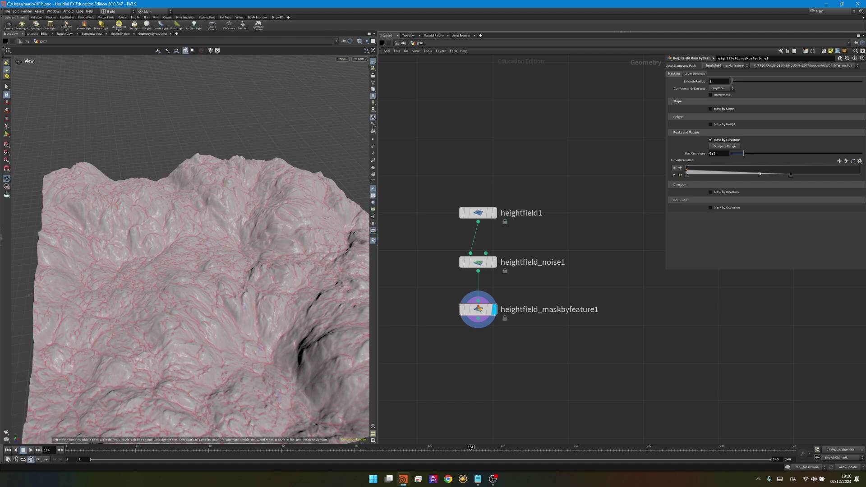
{"action": "left_click_drag", "start_coordinate": [745, 154], "coordinate": [773, 153]}
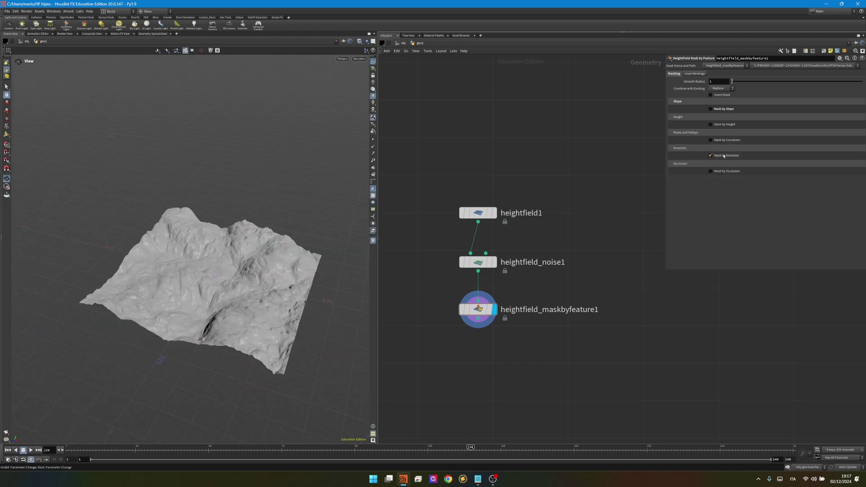
Try Mask by Direction with a goal angle of about -113.7 and an angle spread of about 69.3.
{"action": "left_click", "coordinate": [724, 156]}
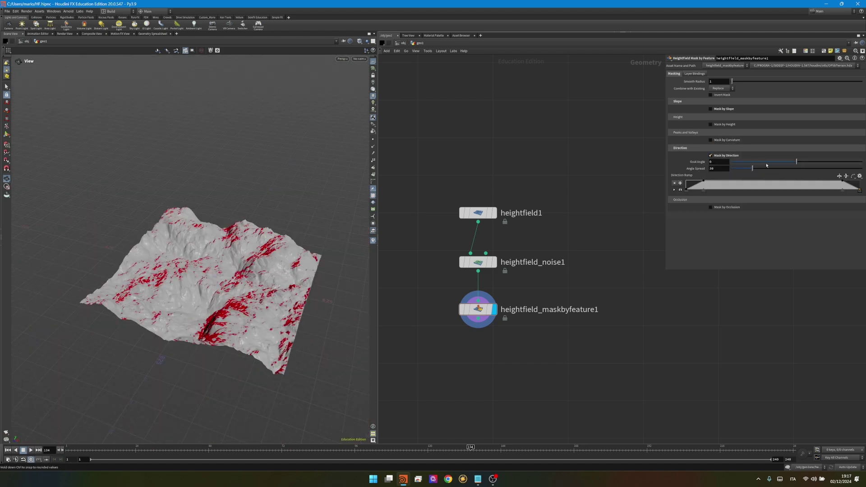
{"action": "mouse_move", "coordinate": [753, 169]}
{"action": "left_mouse_down"}
{"action": "mouse_move", "coordinate": [817, 170]}
{"action": "mouse_move", "coordinate": [763, 172]}
{"action": "mouse_move", "coordinate": [784, 180]}
{"action": "mouse_move", "coordinate": [793, 163]}
{"action": "mouse_move", "coordinate": [769, 163]}
{"action": "mouse_move", "coordinate": [731, 183]}
{"action": "mouse_move", "coordinate": [755, 179]}
{"action": "left_mouse_up"}
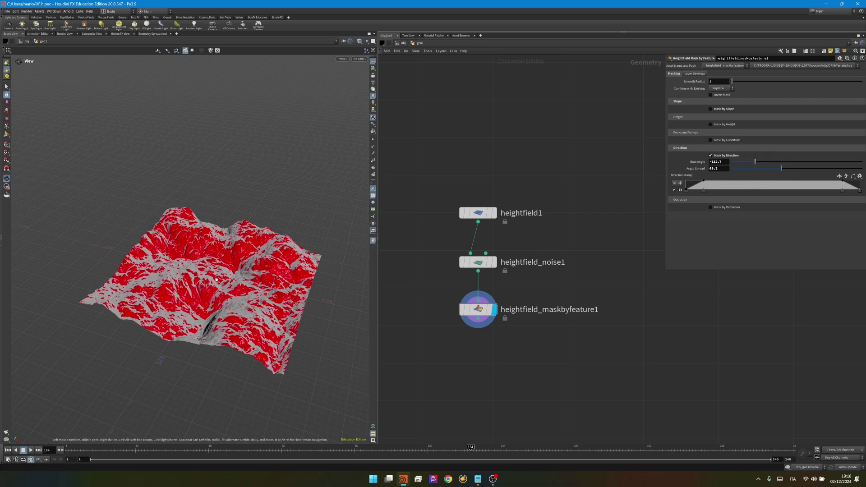
{"action": "left_click_drag", "start_coordinate": [216, 280], "coordinate": [200, 250]}
{"action": "left_click_drag", "start_coordinate": [212, 288], "coordinate": [216, 309]}
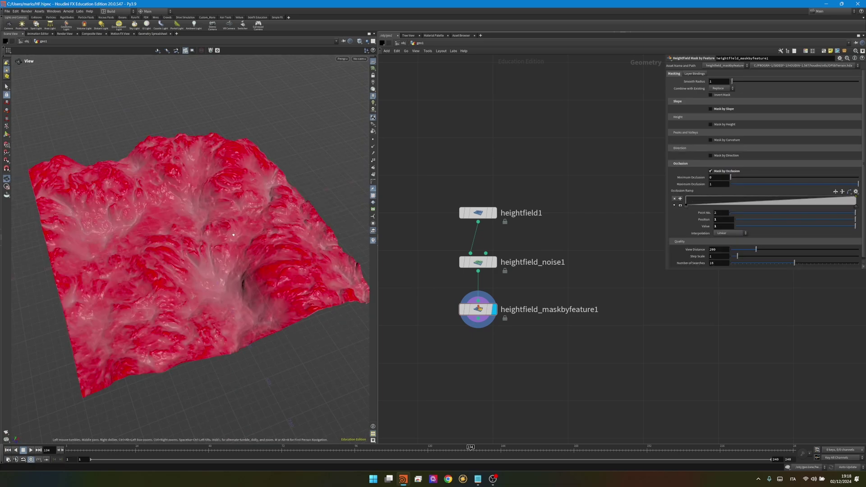
Try Mask by Occlusion with a minimum occlusion of about 0.673 and disable it again.
{"action": "left_click_drag", "start_coordinate": [233, 235], "coordinate": [234, 233]}
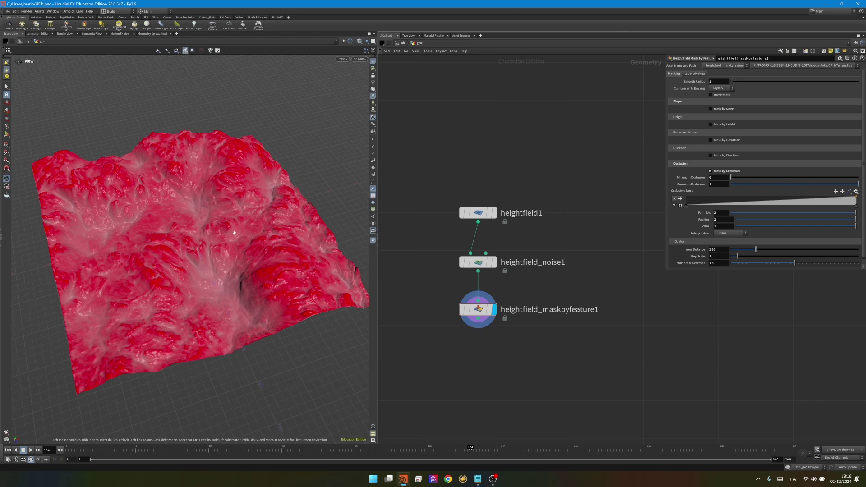
{"action": "left_click_drag", "start_coordinate": [731, 177], "coordinate": [824, 178]}
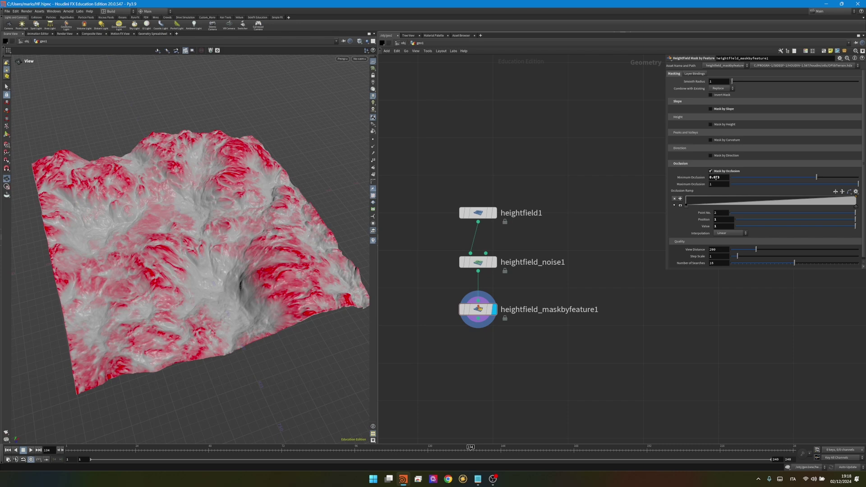
{"action": "left_click", "coordinate": [722, 171]}
Add a HeightField Mask by Occlusion node after the mask by feature node.
{"action": "key", "text": "Tab"}
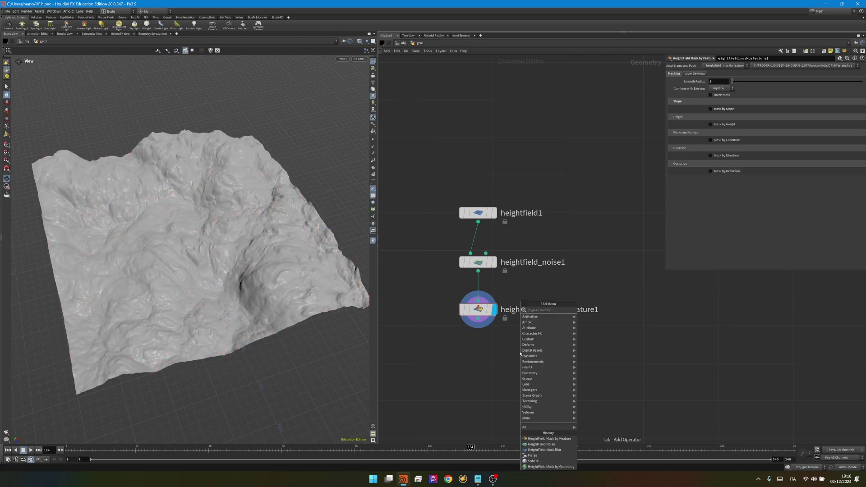
{"action": "type", "text": "hfmaskb"}
{"action": "key", "text": "Down"}
{"action": "key", "text": "Down"}
{"action": "key", "text": "Down"}
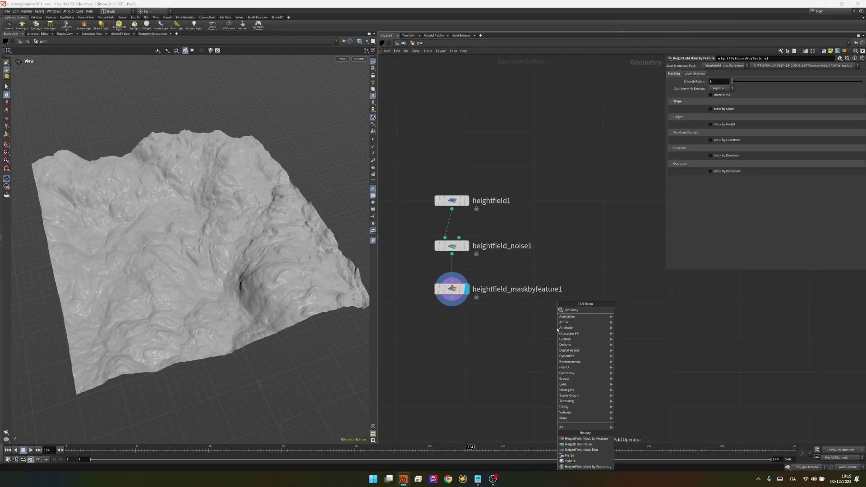
{"action": "key", "text": "Return"}
Set the occlusion mask's maximum occlusion to 0.8 and its minimum occlusion to about 0.438.
{"action": "left_click_drag", "start_coordinate": [743, 91], "coordinate": [798, 108]}
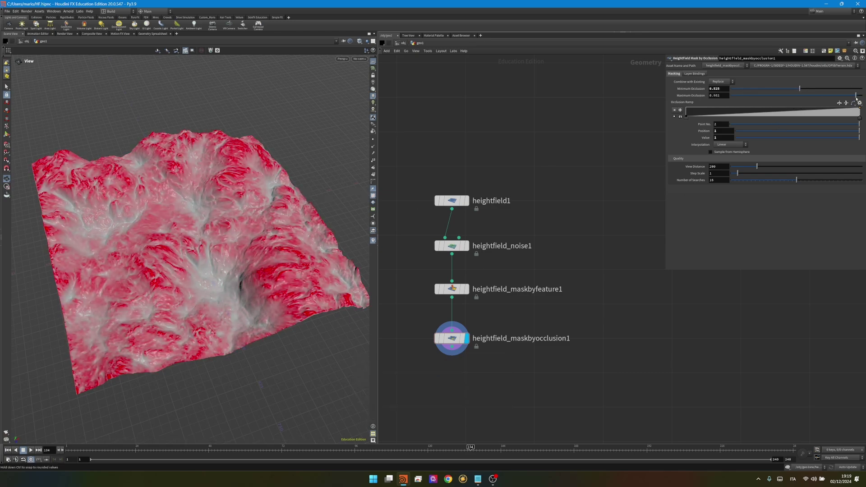
{"action": "mouse_move", "coordinate": [857, 99]}
{"action": "left_mouse_down"}
{"action": "mouse_move", "coordinate": [816, 96]}
{"action": "mouse_move", "coordinate": [862, 95]}
{"action": "left_mouse_up"}
{"action": "middle_click", "coordinate": [691, 96]}
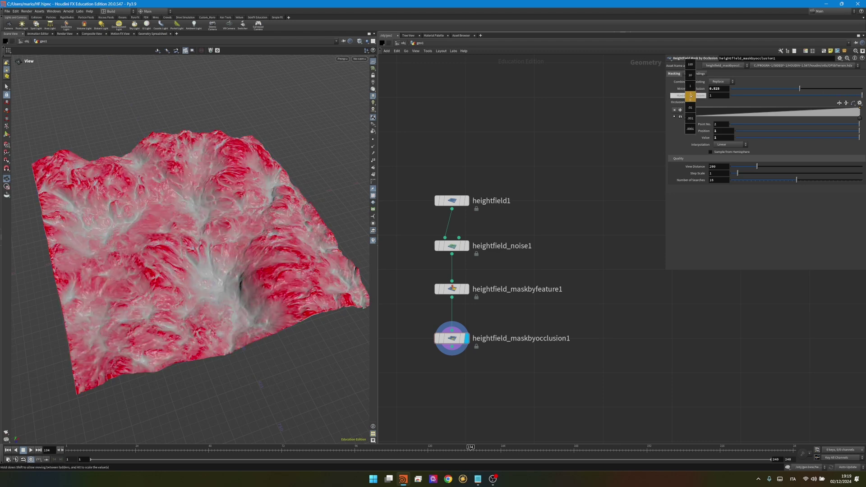
{"action": "mouse_move", "coordinate": [691, 96]}
{"action": "middle_mouse_down"}
{"action": "mouse_move", "coordinate": [711, 96]}
{"action": "mouse_move", "coordinate": [681, 96]}
{"action": "middle_mouse_up"}
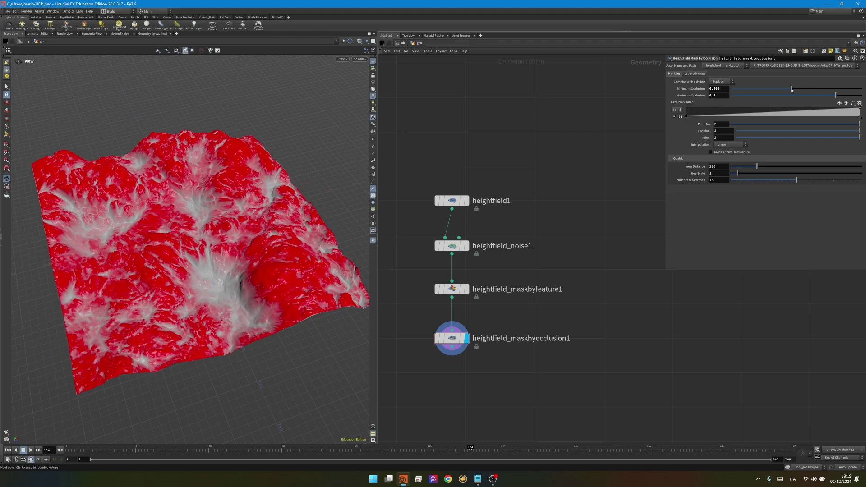
{"action": "left_click_drag", "start_coordinate": [792, 89], "coordinate": [805, 89]}
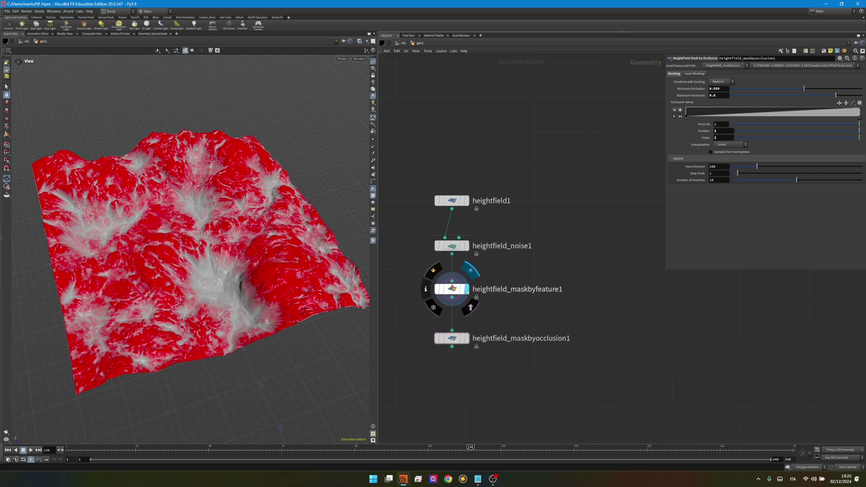
{"action": "left_click_drag", "start_coordinate": [804, 88], "coordinate": [782, 88]}
Add a HeightField VOP node below the mask by occlusion node.
{"action": "left_click_drag", "start_coordinate": [234, 329], "coordinate": [210, 264]}
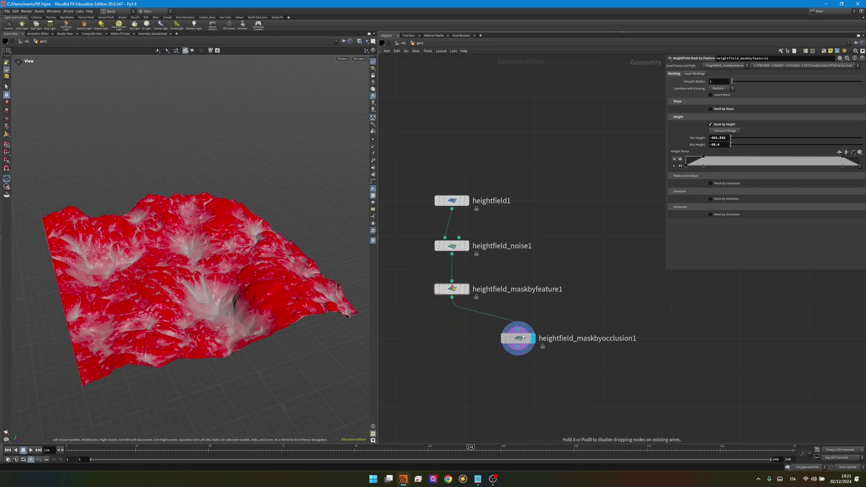
{"action": "key", "text": "Tab"}
{"action": "type", "text": "height vop"}
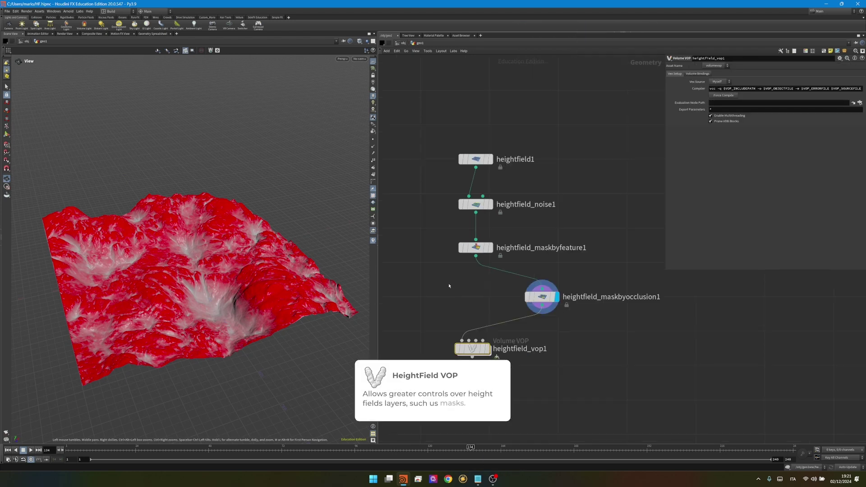
Display the feature mask and occlusion mask nodes in turn and compare the layers listed in their node information.
{"action": "middle_click", "coordinate": [478, 247]}
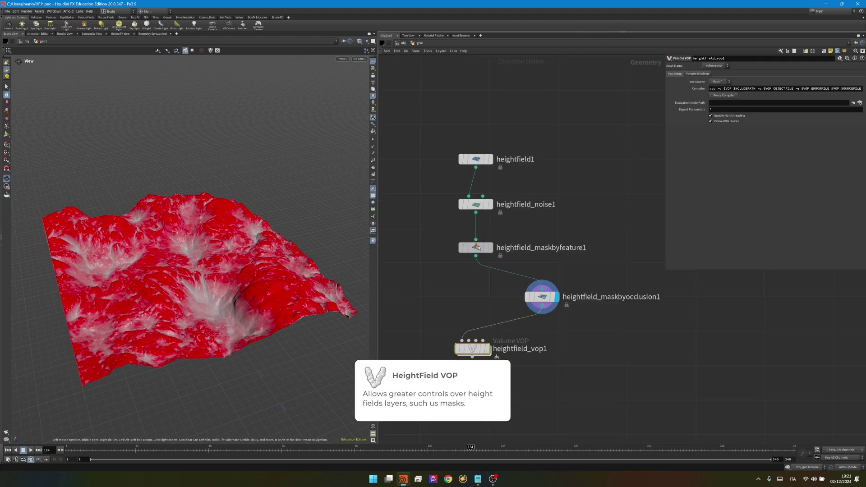
{"action": "left_click", "coordinate": [480, 247]}
{"action": "middle_click", "coordinate": [485, 262]}
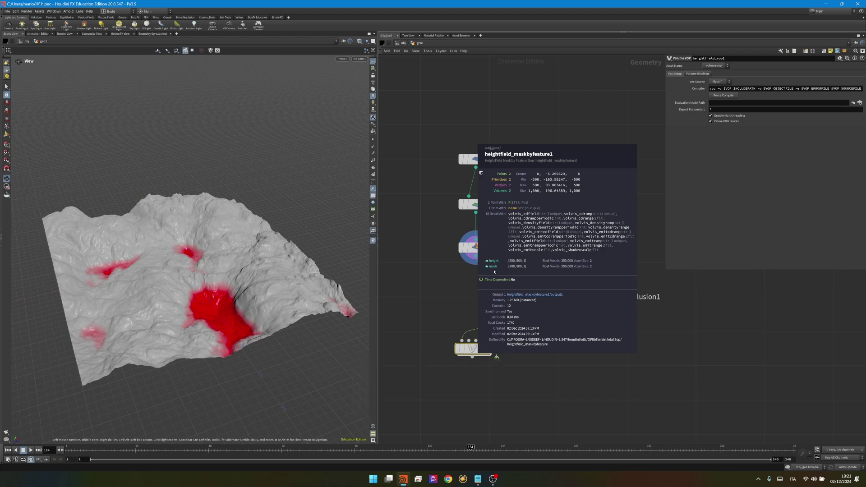
{"action": "left_click", "coordinate": [543, 299]}
{"action": "middle_click", "coordinate": [544, 302]}
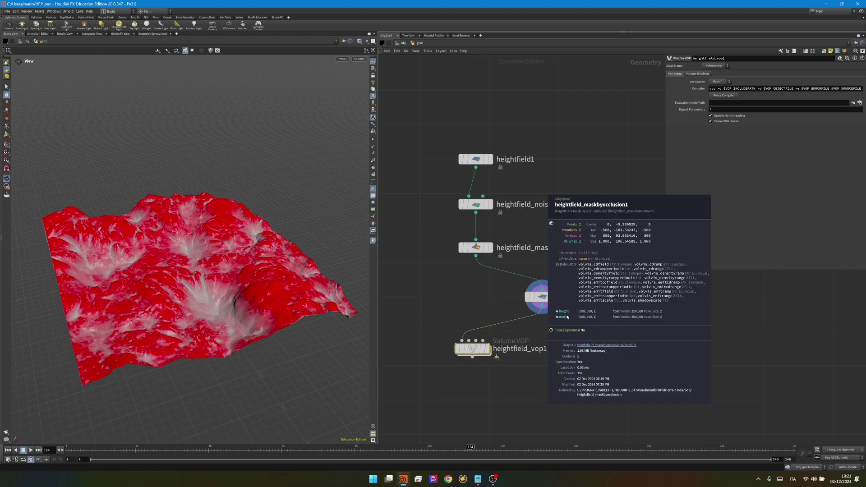
{"action": "left_click", "coordinate": [532, 298]}
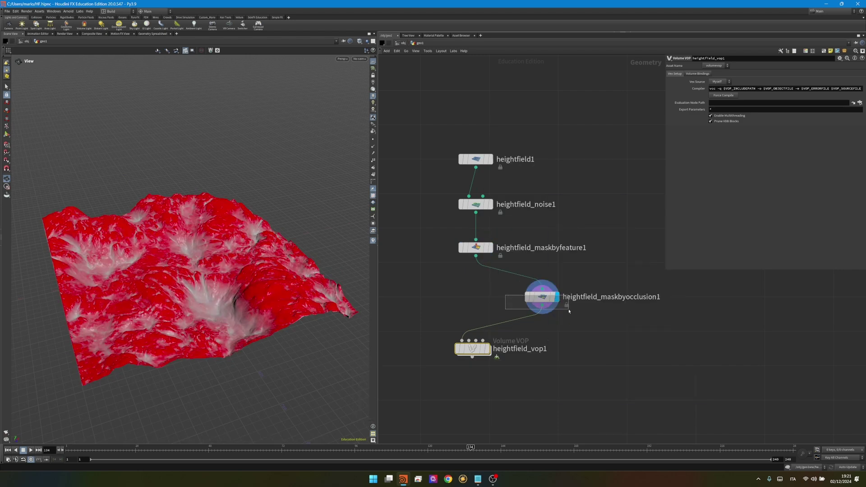
{"action": "left_click_drag", "start_coordinate": [492, 282], "coordinate": [477, 305]}
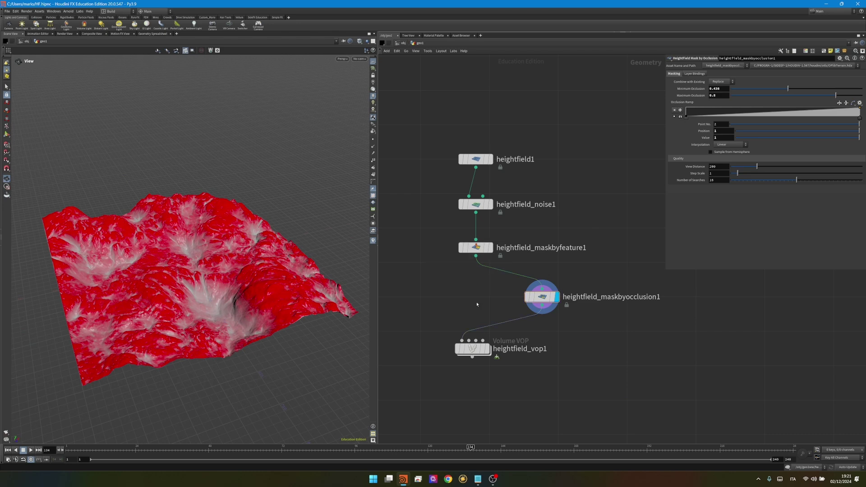
Insert a HeightField Copy Layer node after the feature mask, copying the mask layer to a destination named bottom.
{"action": "key", "text": "Tab"}
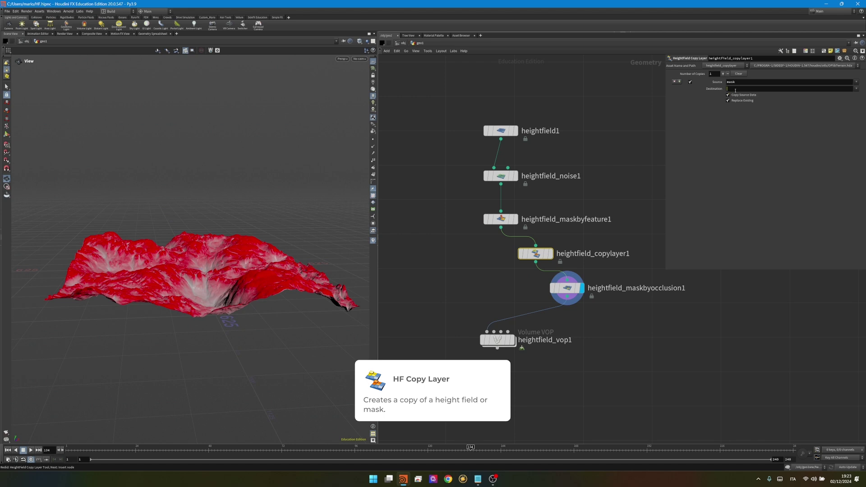
{"action": "type", "text": "bottom"}
{"action": "key", "text": "Return"}
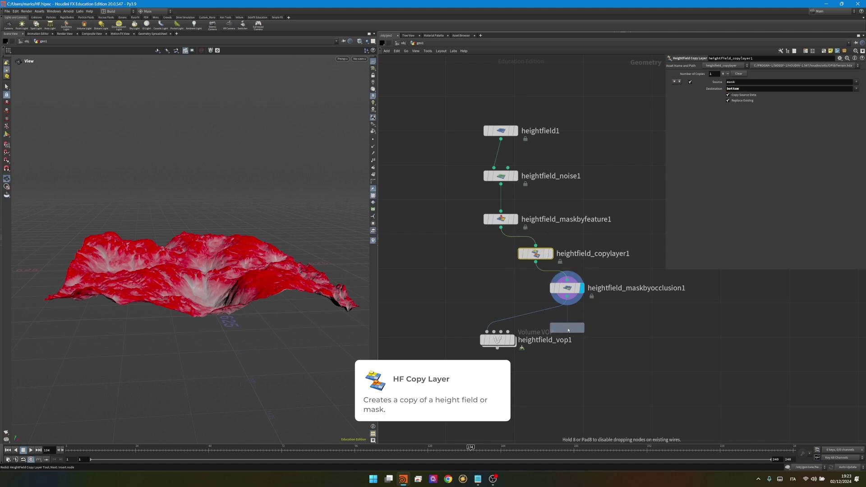
Place a duplicate of the Copy Layer node after the occlusion mask and open its destination name for editing.
{"action": "left_click", "coordinate": [569, 331]}
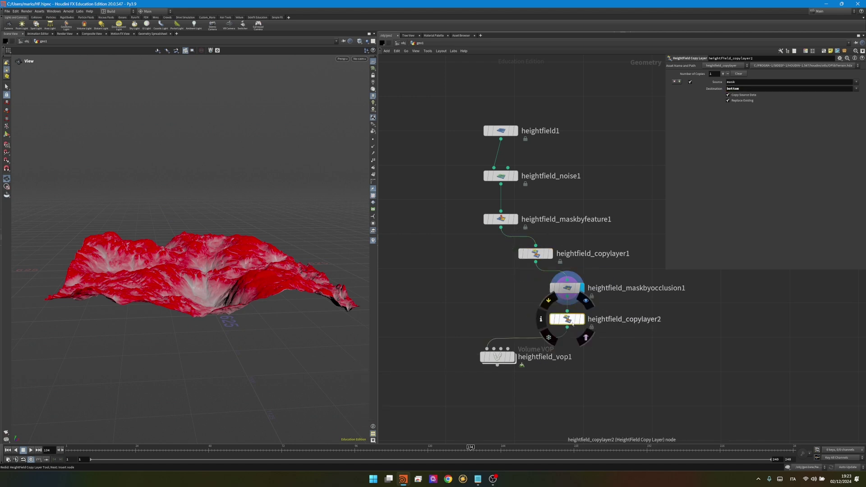
{"action": "double_click", "coordinate": [744, 89]}
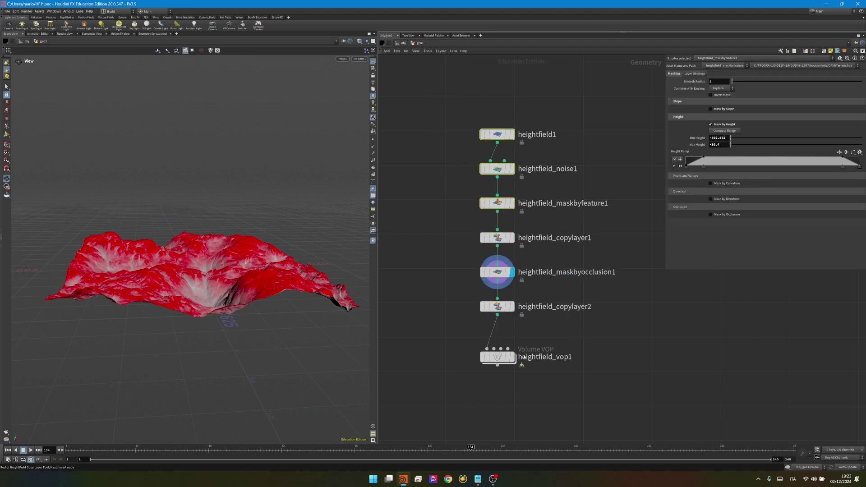
Enter the HeightField VOP node's network and delete its two height bind nodes.
{"action": "double_click", "coordinate": [506, 358]}
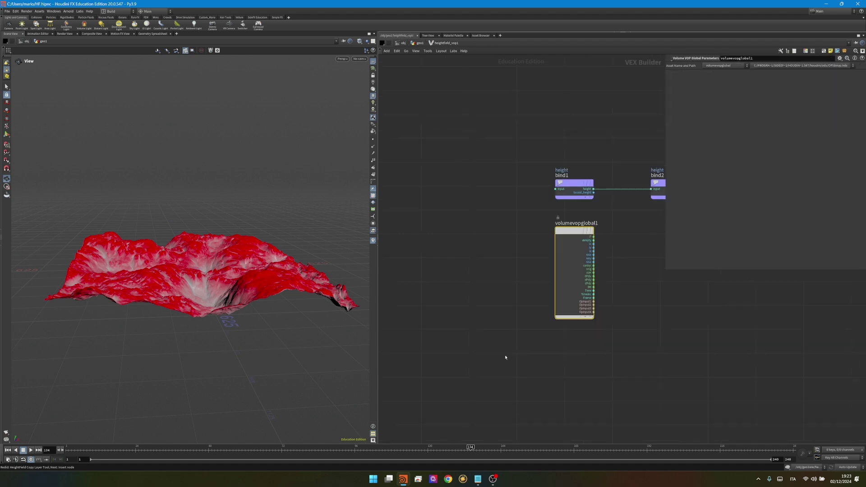
{"action": "key", "text": "h"}
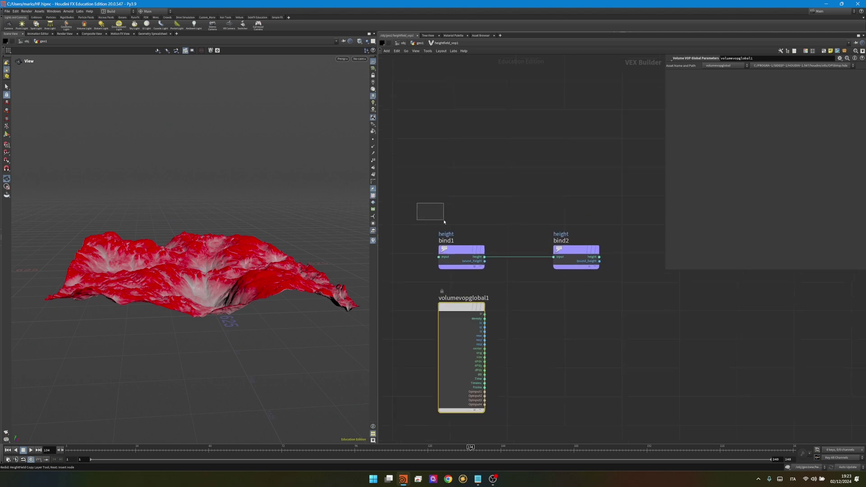
{"action": "left_click_drag", "start_coordinate": [445, 222], "coordinate": [606, 271]}
{"action": "left_click_drag", "start_coordinate": [422, 213], "coordinate": [489, 274]}
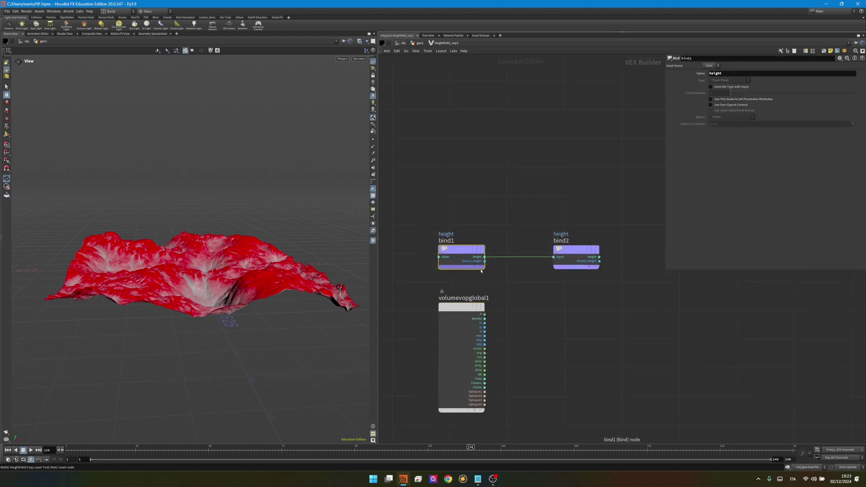
{"action": "key", "text": "Delete"}
{"action": "key", "text": "ctrl+z"}
{"action": "left_click_drag", "start_coordinate": [404, 196], "coordinate": [603, 279]}
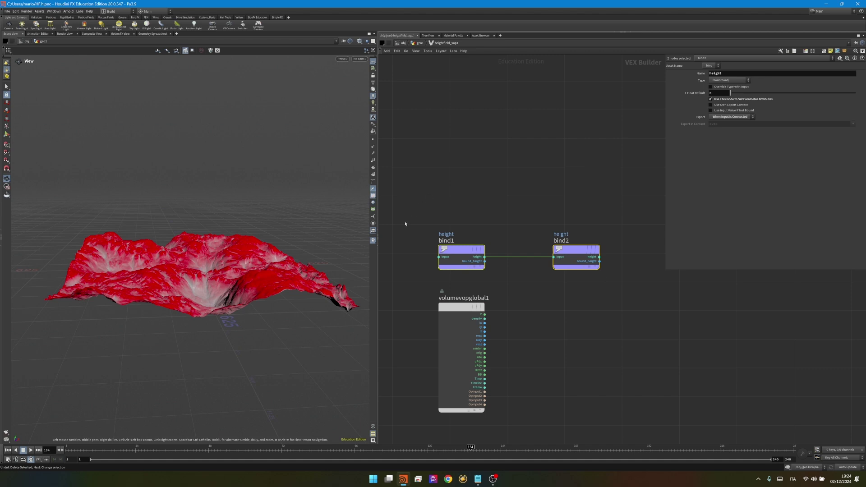
{"action": "left_click_drag", "start_coordinate": [419, 210], "coordinate": [605, 277]}
{"action": "key", "text": "Delete"}
Add a Bind node above the volume VOP globals and name its parameter bottom.
{"action": "key", "text": "Tab"}
{"action": "type", "text": "bind"}
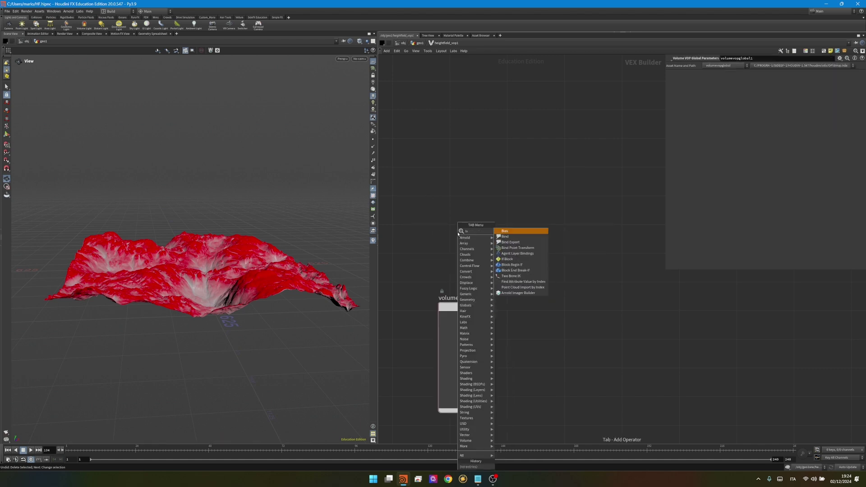
{"action": "key", "text": "Return"}
{"action": "left_click_drag", "start_coordinate": [731, 74], "coordinate": [688, 73]}
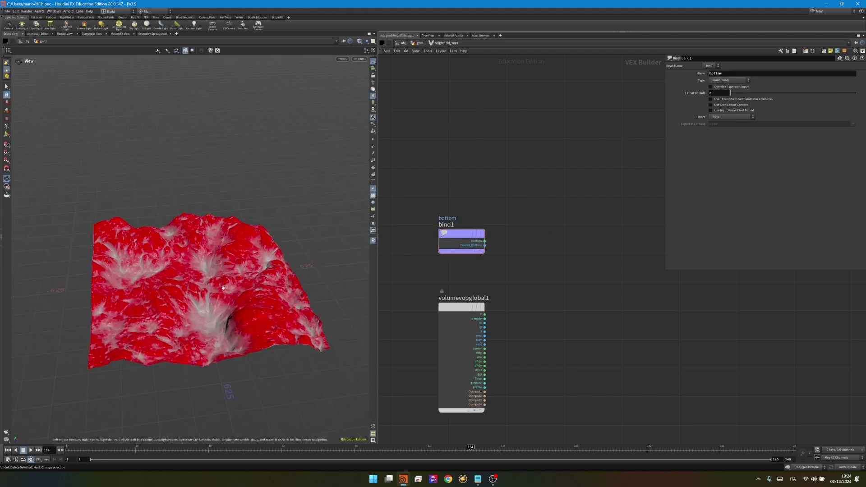
{"action": "left_click_drag", "start_coordinate": [192, 293], "coordinate": [225, 282]}
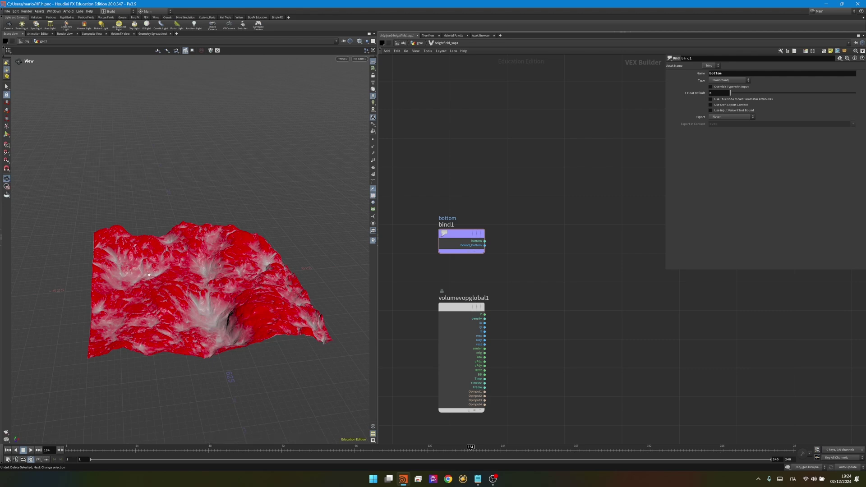
Add a Bind Export node named mask and feed it the bottom bind's output.
{"action": "key", "text": "Tab"}
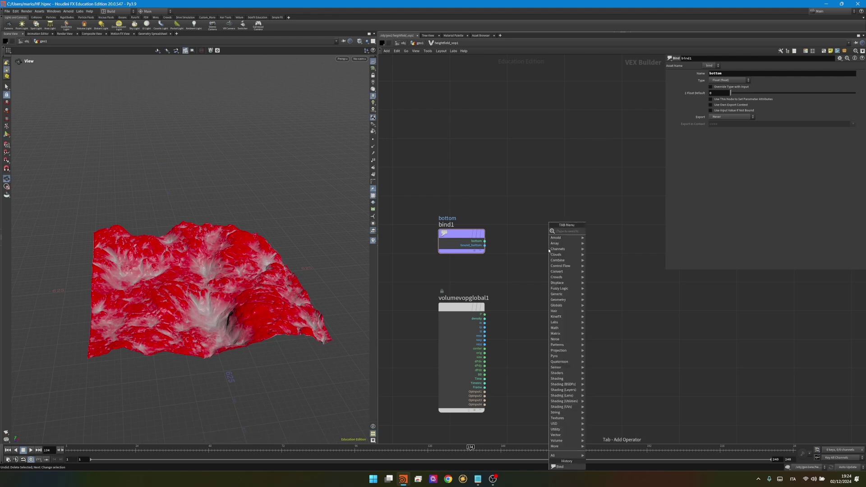
{"action": "type", "text": "bindex"}
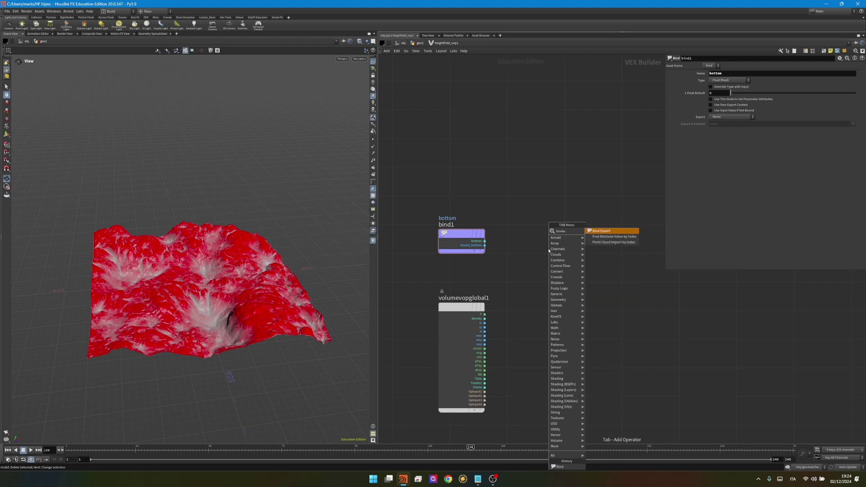
{"action": "key", "text": "Return"}
{"action": "double_click", "coordinate": [728, 72]}
{"action": "type", "text": "mask"}
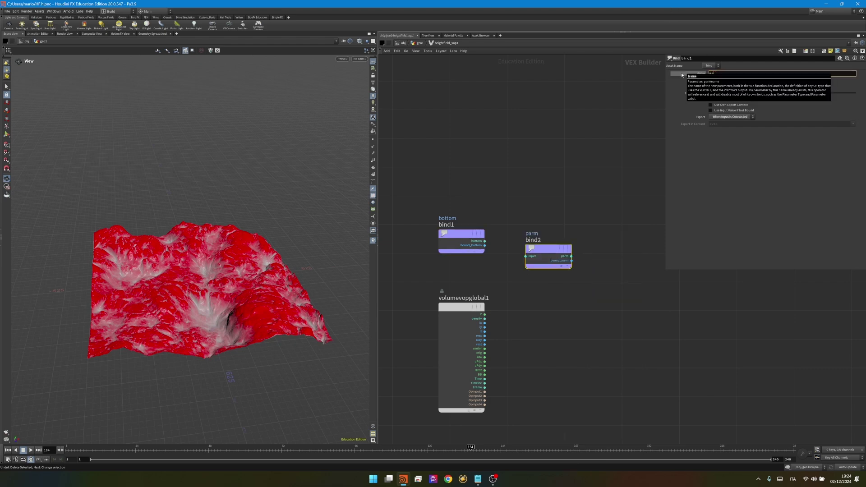
{"action": "key", "text": "Return"}
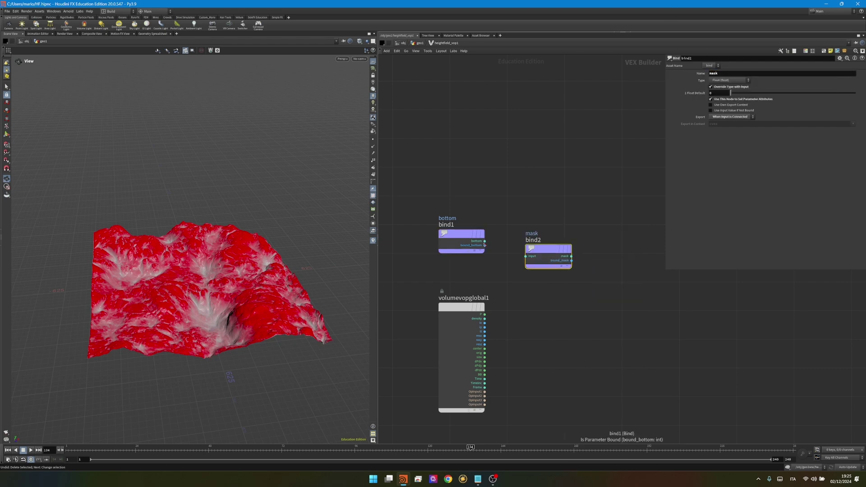
{"action": "left_click_drag", "start_coordinate": [485, 241], "coordinate": [602, 242]}
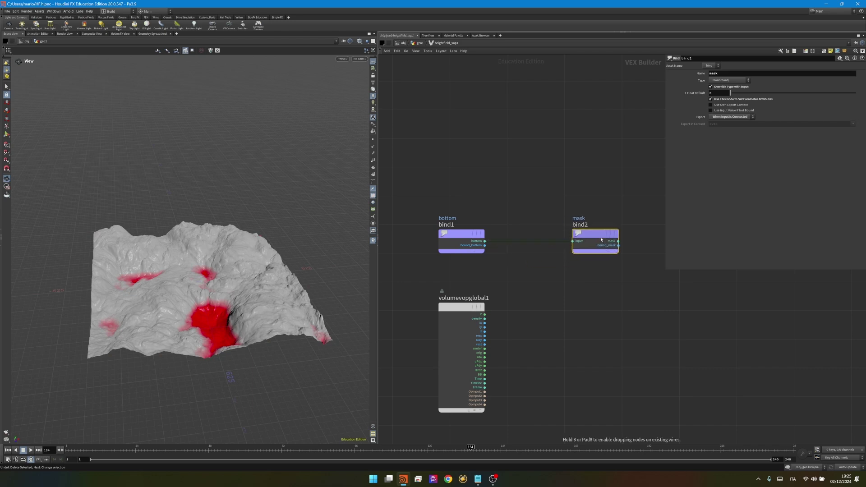
Duplicate the bottom bind node above the original and name the copy's parameter occlusion.
{"action": "left_click_drag", "start_coordinate": [445, 232], "coordinate": [460, 192]}
{"action": "left_click_drag", "start_coordinate": [730, 74], "coordinate": [679, 72]}
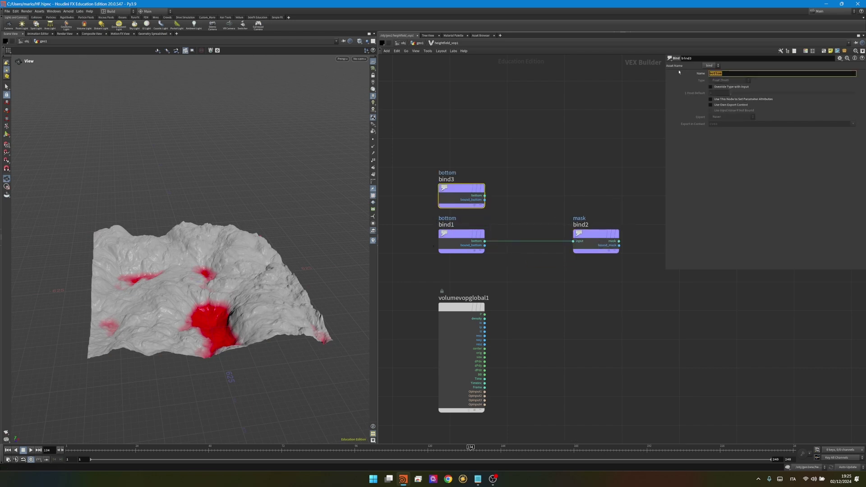
{"action": "type", "text": "occlusion"}
{"action": "key", "text": "Return"}
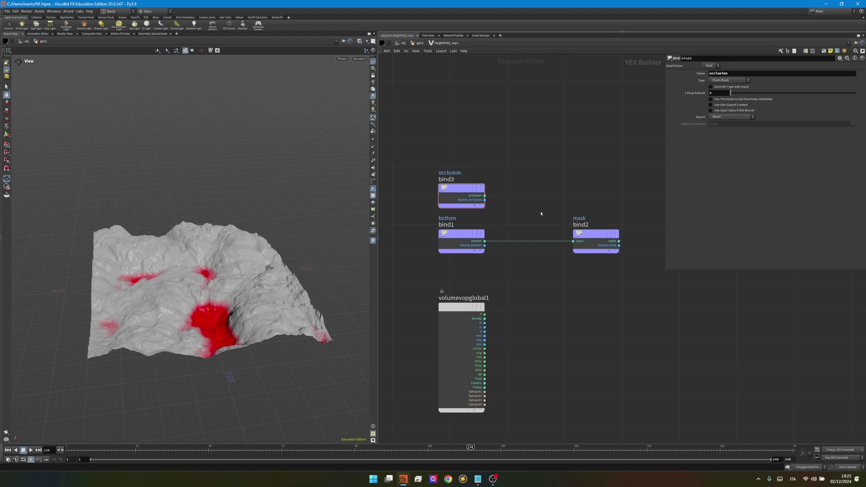
Add a Multiply node and wire the occlusion and bottom bind outputs into its first two inputs.
{"action": "key", "text": "Tab"}
{"action": "type", "text": "multi"}
{"action": "key", "text": "Return"}
{"action": "left_click", "coordinate": [541, 218]}
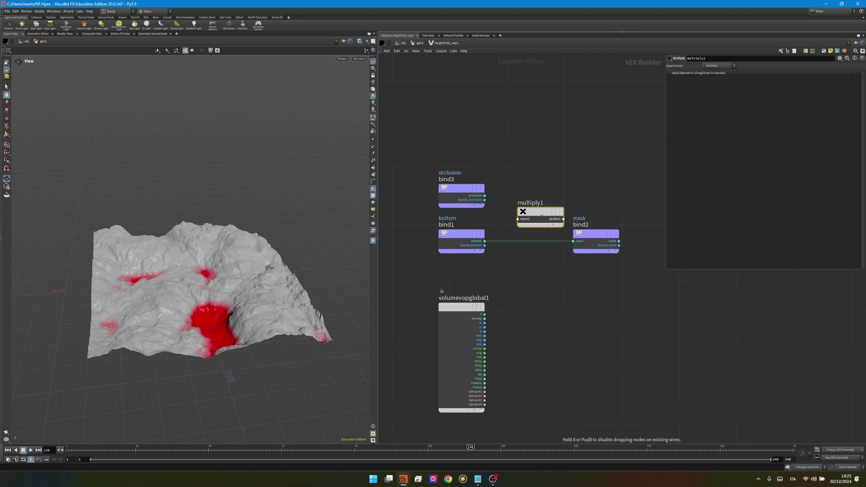
{"action": "scroll", "coordinate": [518, 210], "scroll_direction": "up", "scroll_amount": 3}
{"action": "left_click", "coordinate": [470, 190]}
{"action": "left_click", "coordinate": [517, 223]}
{"action": "left_click", "coordinate": [471, 255]}
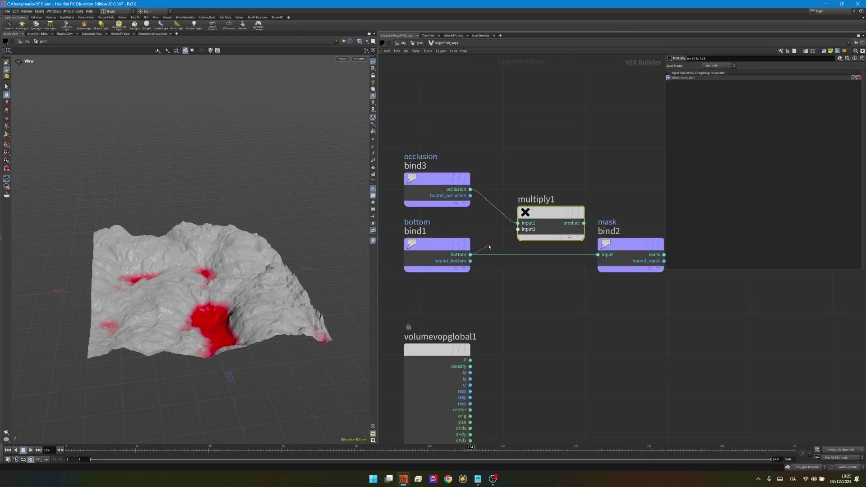
{"action": "left_click", "coordinate": [518, 229]}
Connect the Multiply product to the mask export bind and inspect the combined mask on the terrain.
{"action": "middle_click_drag", "start_coordinate": [598, 212], "coordinate": [573, 213]}
{"action": "left_click_drag", "start_coordinate": [594, 248], "coordinate": [636, 215]}
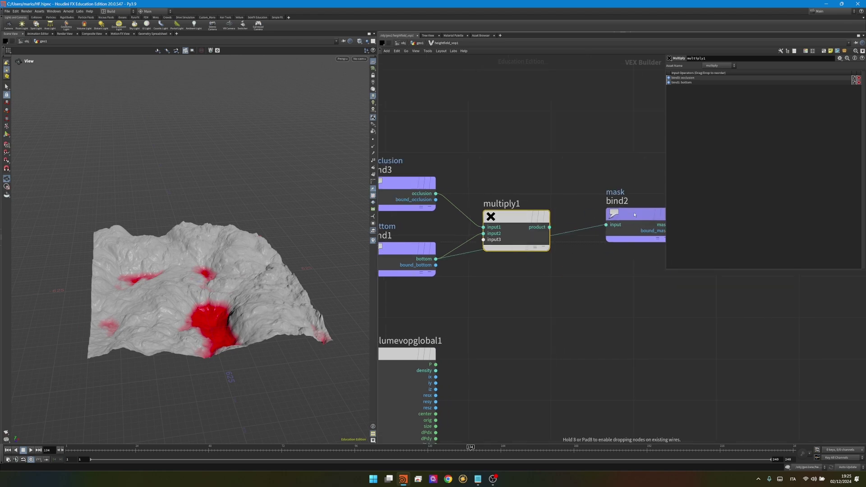
{"action": "left_click", "coordinate": [550, 227]}
{"action": "left_click", "coordinate": [606, 224]}
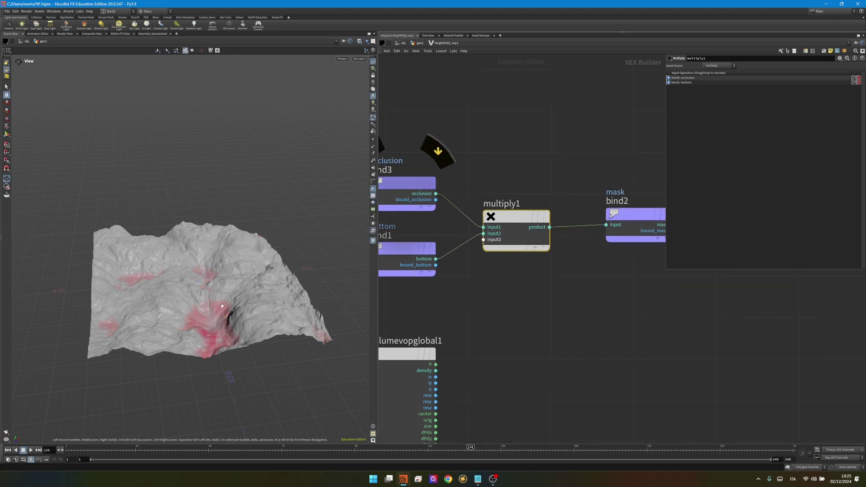
{"action": "scroll", "coordinate": [222, 306], "scroll_direction": "up", "scroll_amount": 10}
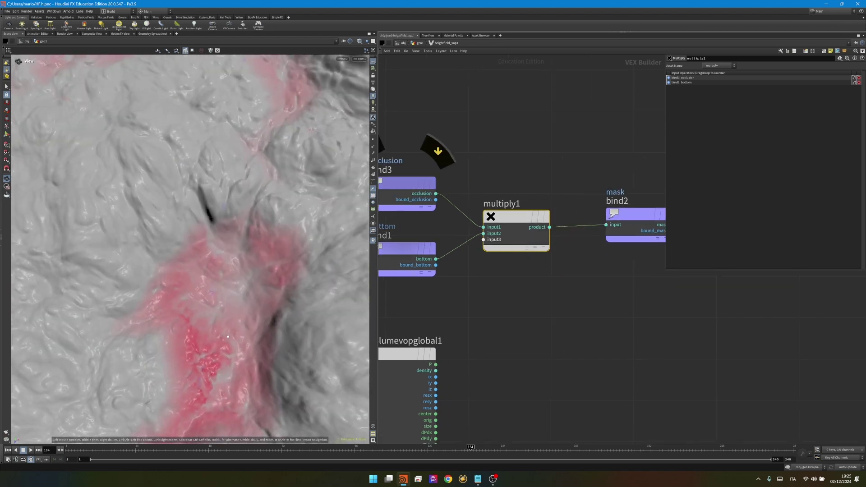
{"action": "scroll", "coordinate": [228, 336], "scroll_direction": "down", "scroll_amount": 10}
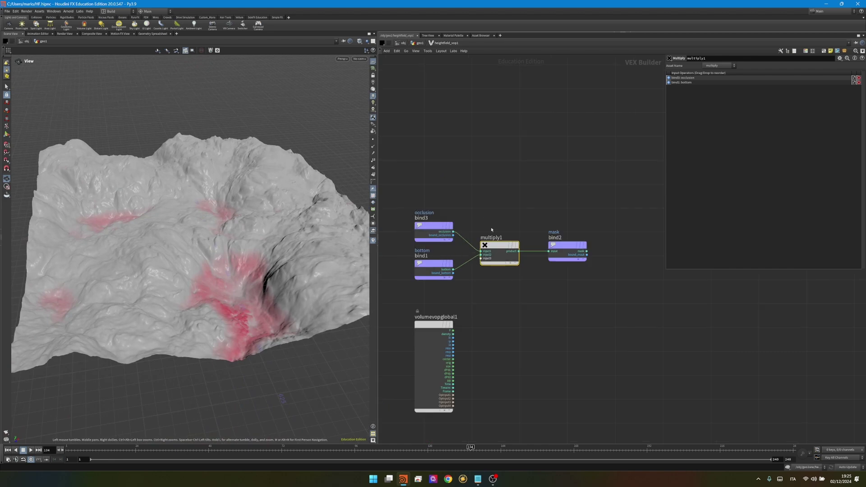
Return to the geometry network and raise the mask by feature node's Max Height to 3.6.
{"action": "key", "text": "u"}
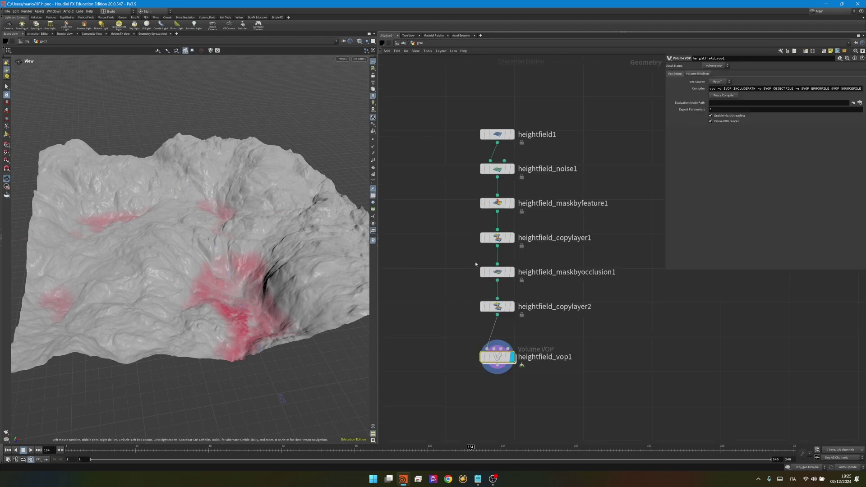
{"action": "left_click", "coordinate": [513, 206]}
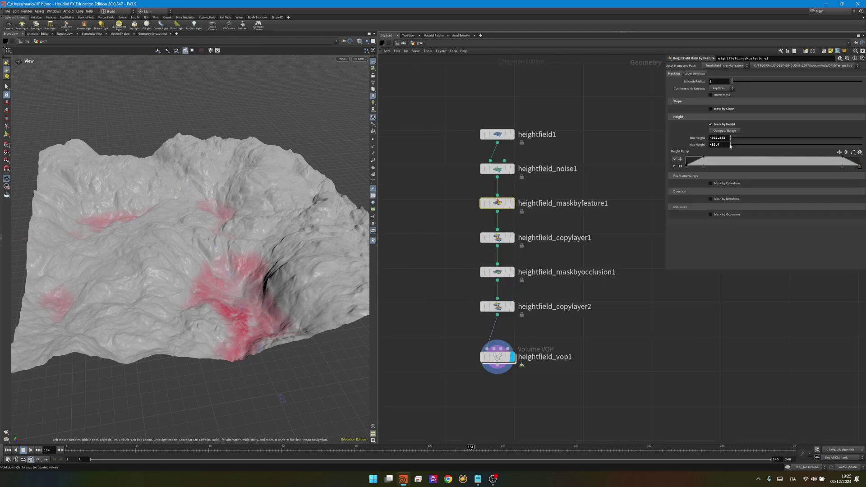
{"action": "middle_click_drag", "start_coordinate": [725, 145], "coordinate": [800, 127]}
{"action": "key", "text": "g"}
{"action": "right_click_drag", "start_coordinate": [188, 263], "coordinate": [232, 226]}
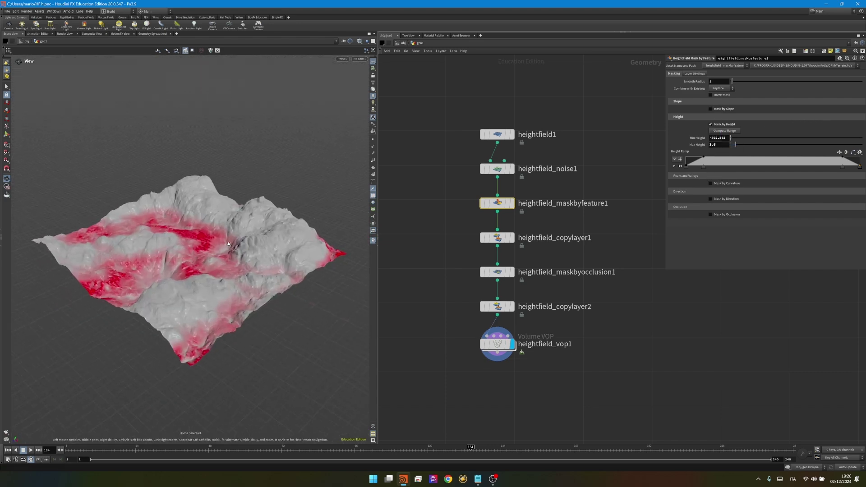
{"action": "left_click_drag", "start_coordinate": [233, 226], "coordinate": [226, 248]}
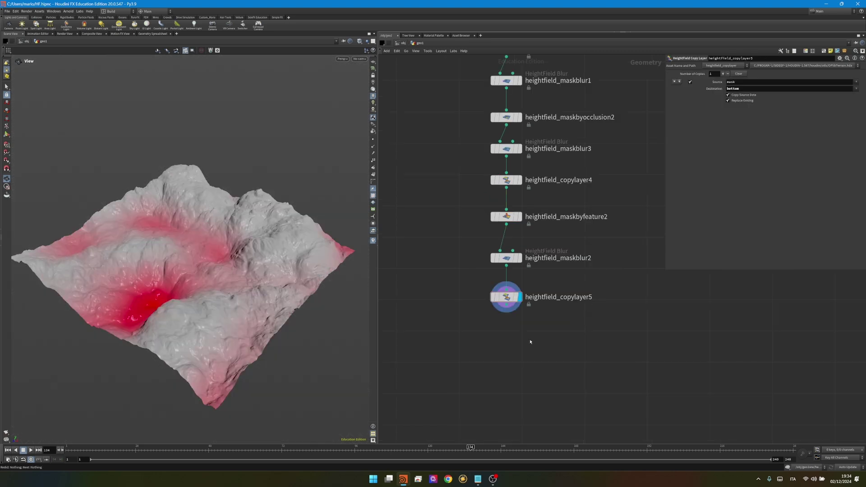
Append a HeightField Mask Clear node below the last copy layer node and check the layers in its node information.
{"action": "key", "text": "Tab"}
{"action": "type", "text": "mask c"}
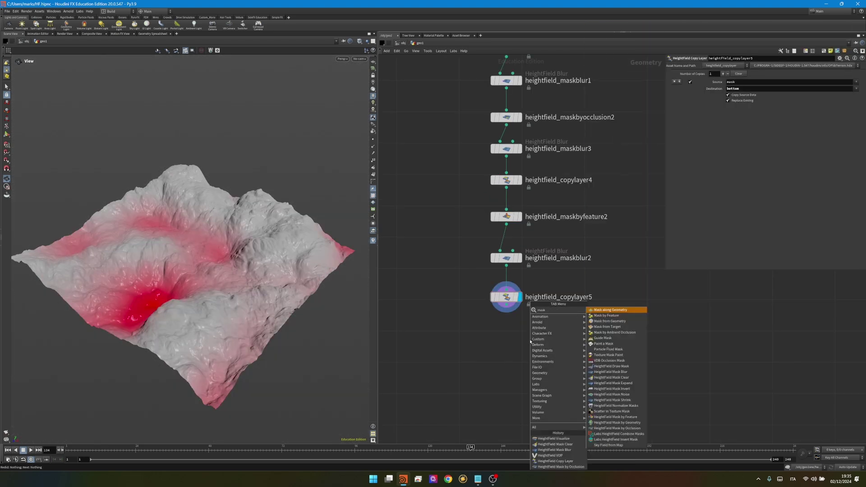
{"action": "key", "text": "Return"}
{"action": "left_click", "coordinate": [531, 341]}
{"action": "left_click", "coordinate": [544, 341]}
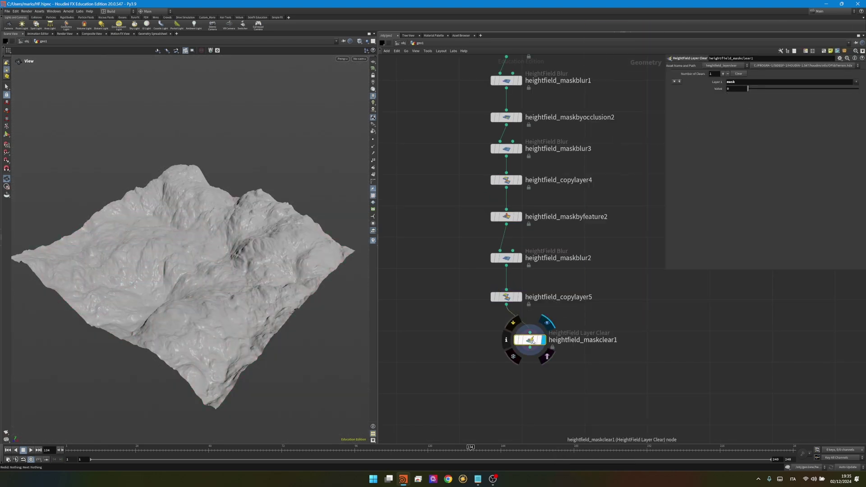
{"action": "left_click_drag", "start_coordinate": [531, 341], "coordinate": [508, 337]}
{"action": "middle_click_drag", "start_coordinate": [503, 336], "coordinate": [533, 366]}
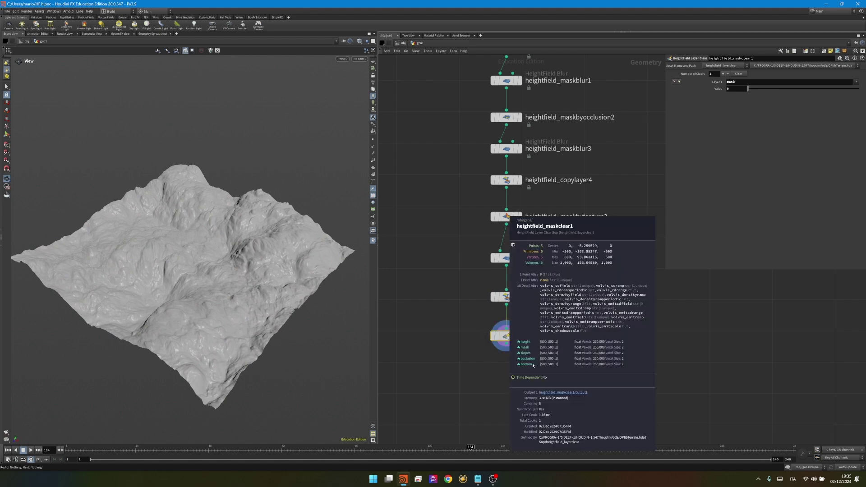
Append a HeightField Visualize node below the mask clear node and compute its elevation range.
{"action": "middle_click_drag", "start_coordinate": [480, 361], "coordinate": [465, 299]}
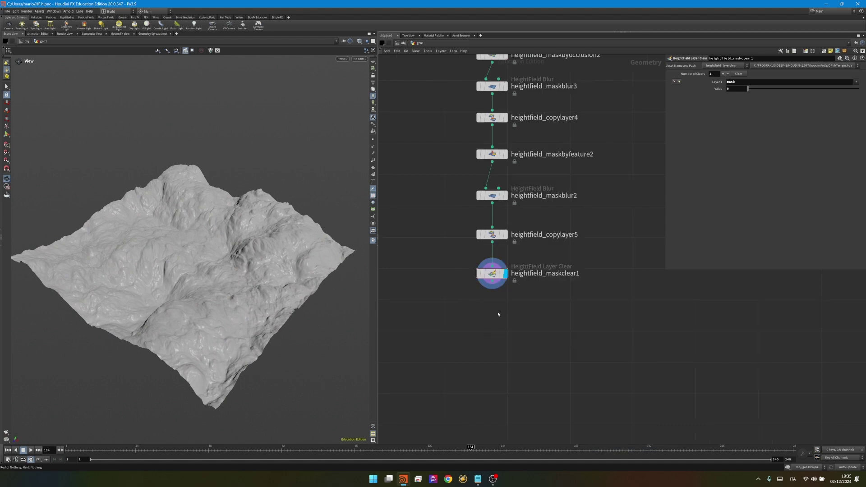
{"action": "key", "text": "Tab"}
{"action": "type", "text": "hfvisu"}
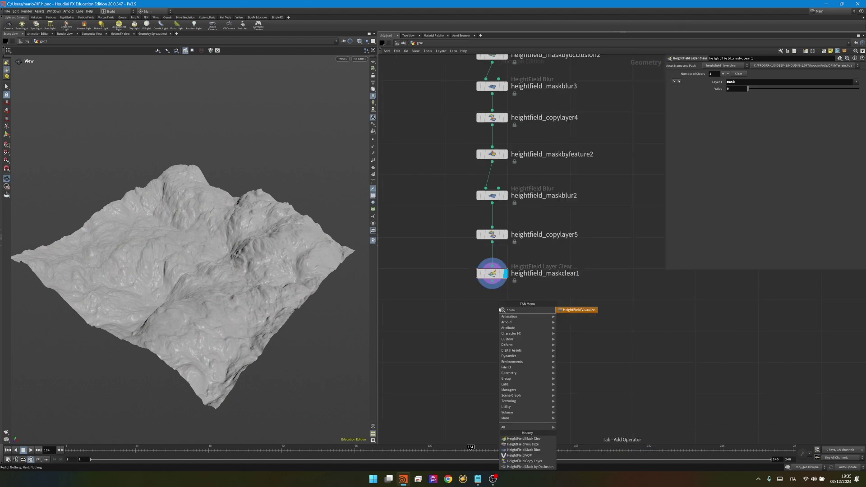
{"action": "key", "text": "Return"}
{"action": "left_click", "coordinate": [500, 309]}
{"action": "scroll", "coordinate": [523, 295], "scroll_direction": "up", "scroll_amount": 2}
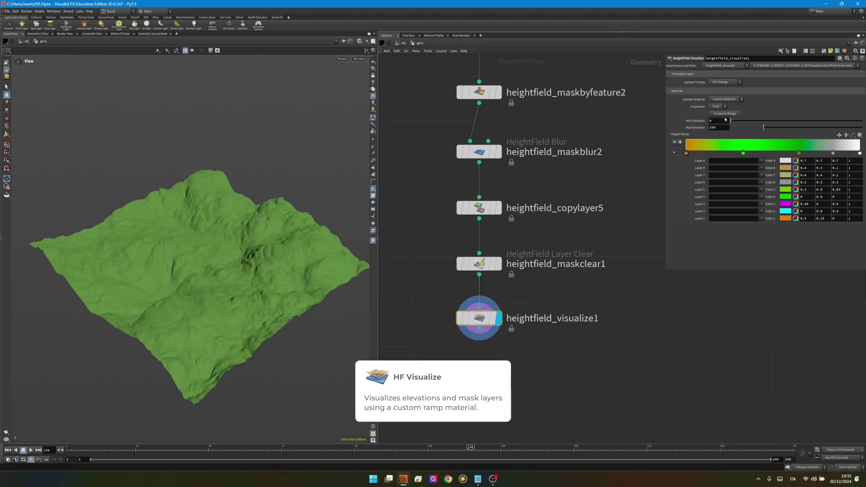
{"action": "left_click", "coordinate": [726, 114]}
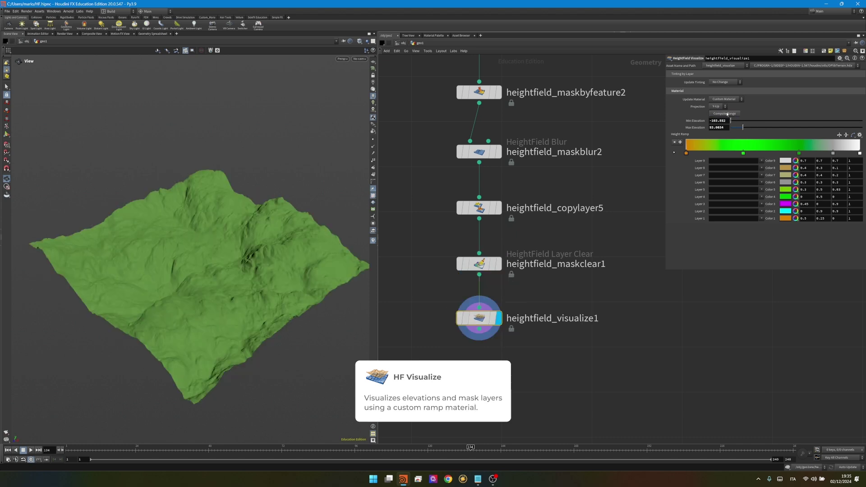
Assign the slopes layer to Layer 8 and the bottom layer to Layer 7 in the HeightField Visualize material.
{"action": "left_click", "coordinate": [762, 168]}
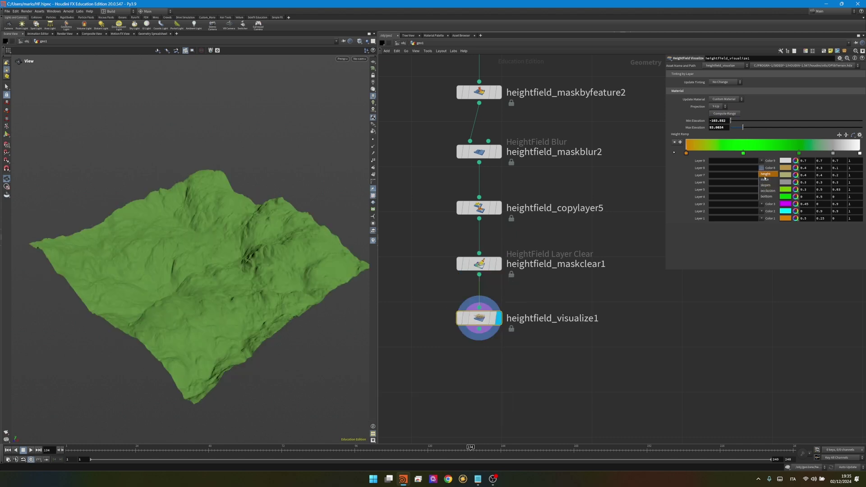
{"action": "left_click", "coordinate": [764, 185]}
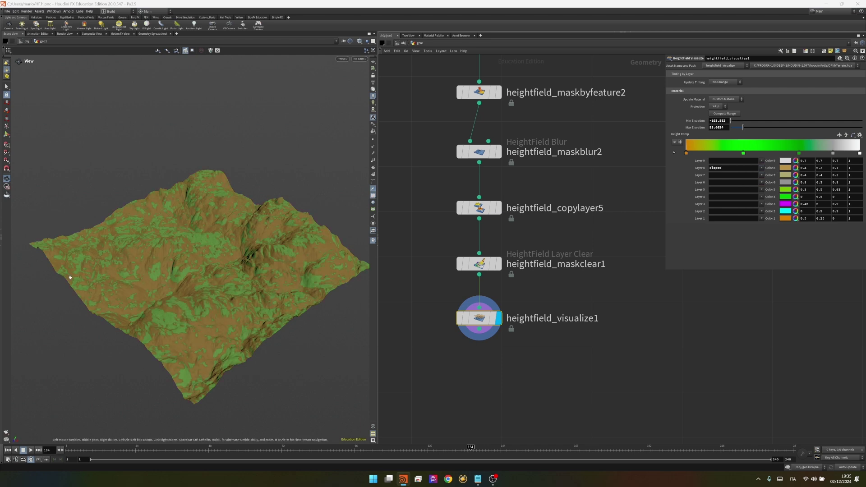
{"action": "left_click", "coordinate": [762, 175]}
{"action": "left_click", "coordinate": [768, 204]}
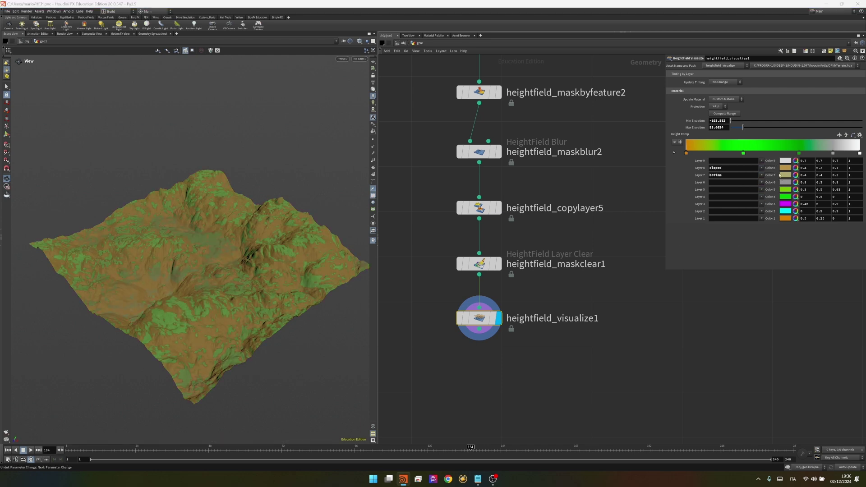
{"action": "left_click", "coordinate": [785, 175]}
{"action": "left_click", "coordinate": [678, 135]}
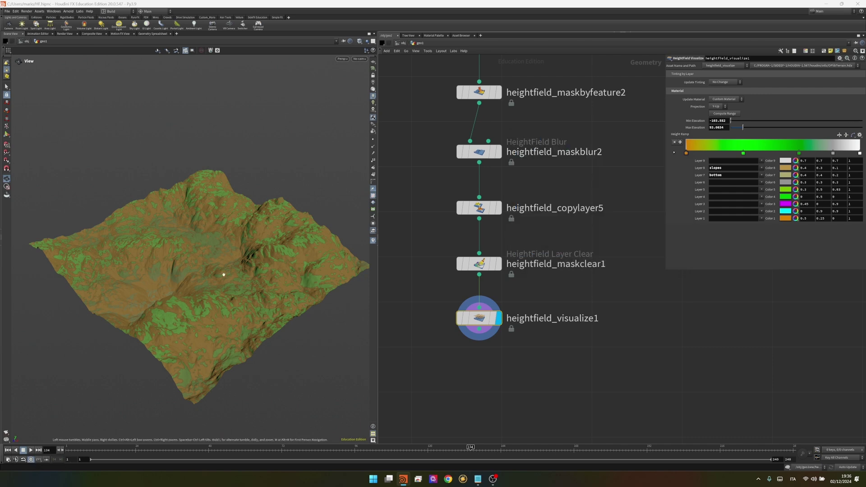
{"action": "mouse_move", "coordinate": [223, 275]}
{"action": "left_mouse_down"}
{"action": "mouse_move", "coordinate": [226, 313]}
{"action": "mouse_move", "coordinate": [216, 279]}
{"action": "left_mouse_up"}
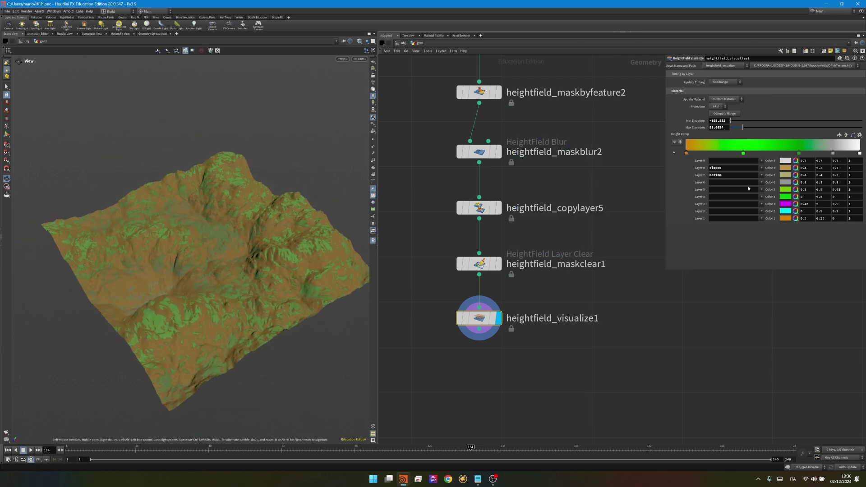
Delete the HeightField Visualize node and select all nodes from heightfield_noise1 through heightfield_copylayer5.
{"action": "key", "text": "Delete"}
{"action": "key", "text": "h"}
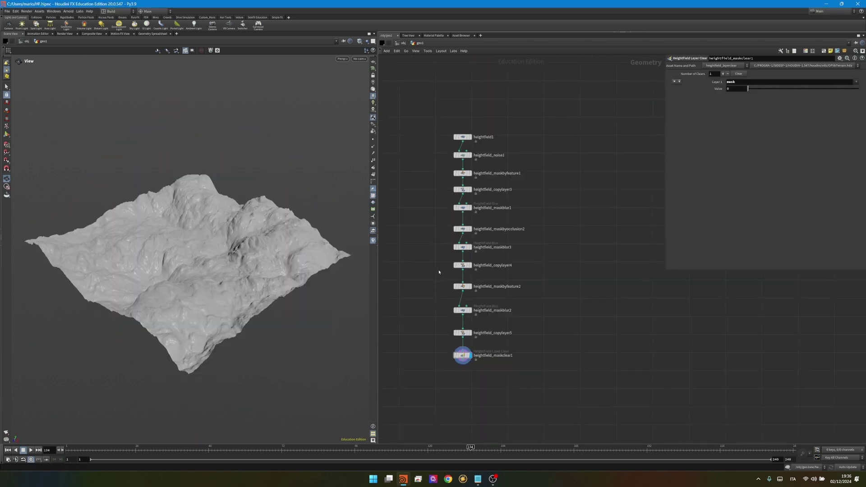
{"action": "scroll", "coordinate": [426, 257], "scroll_direction": "up", "scroll_amount": 1}
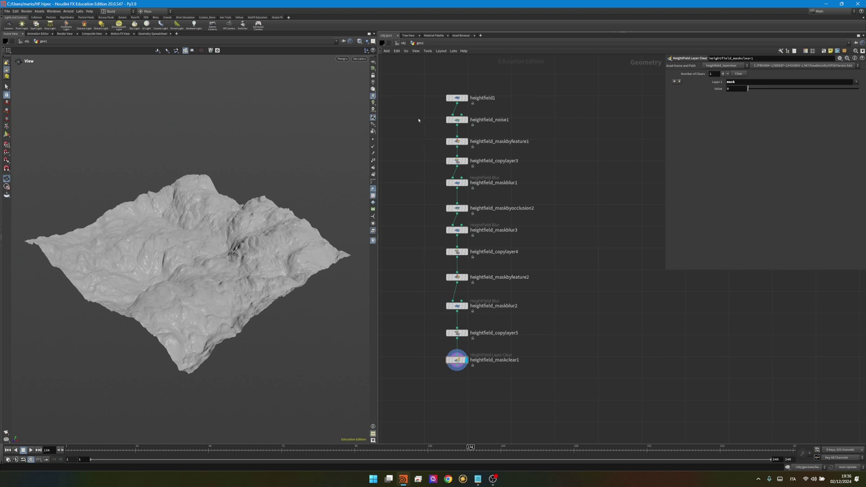
{"action": "left_click_drag", "start_coordinate": [419, 115], "coordinate": [541, 342]}
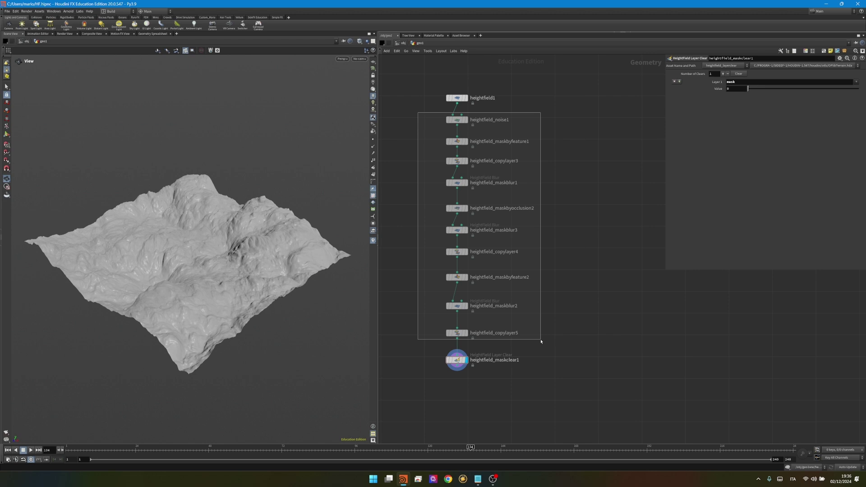
{"action": "left_click_drag", "start_coordinate": [541, 342], "coordinate": [541, 341]}
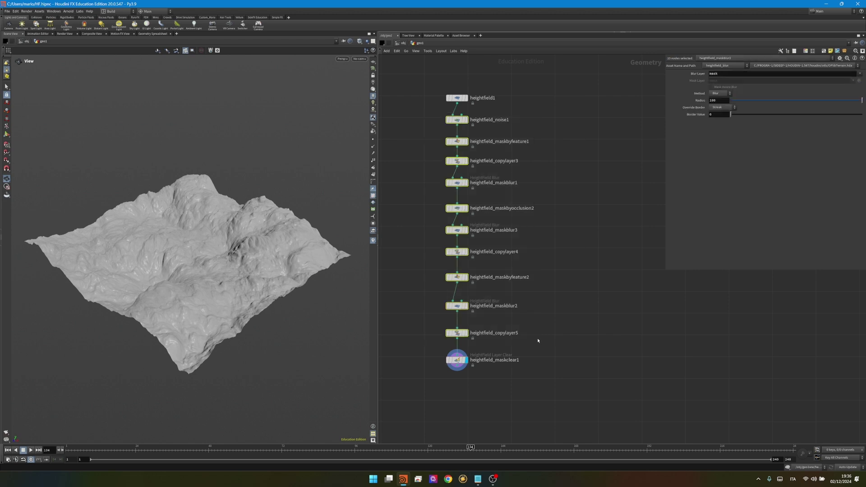